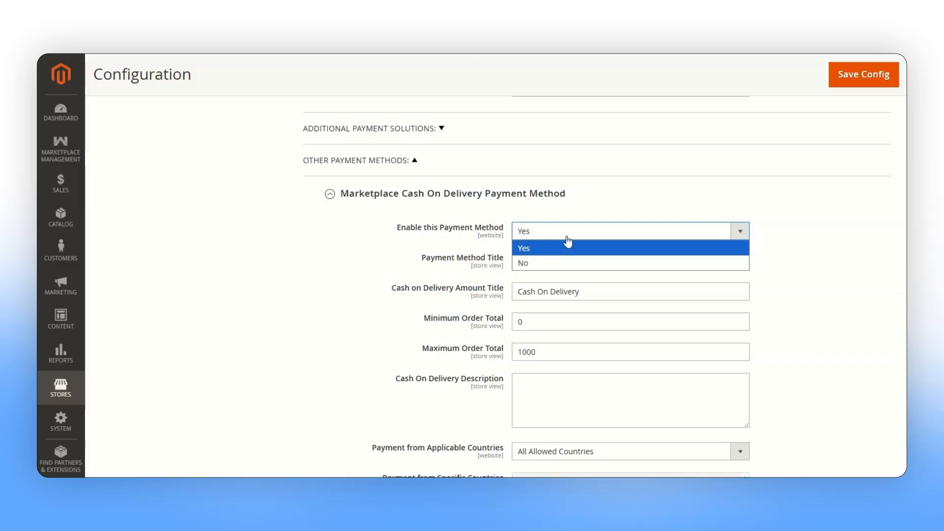
Enable the Marketplace Cash On Delivery payment method and check its payment method title
left_click(568, 246)
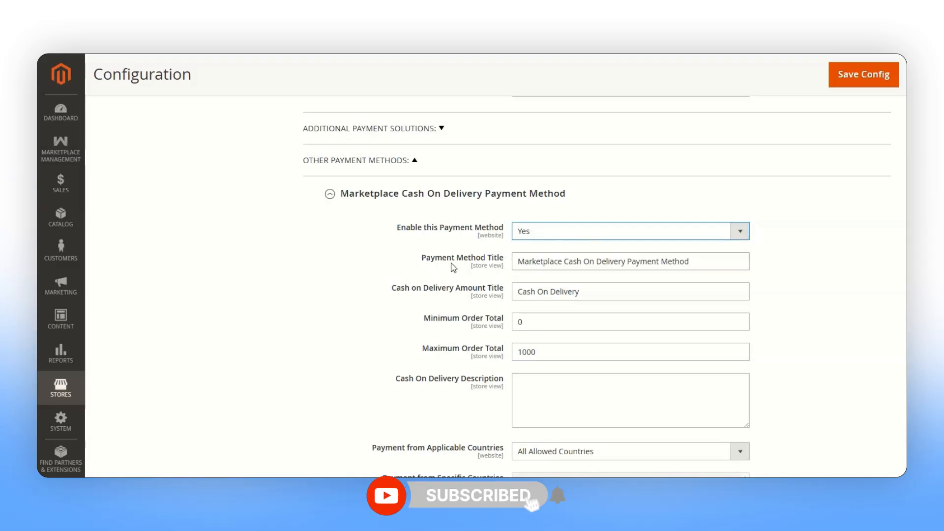
left_click(523, 261)
double_click(522, 261)
left_click(523, 262)
triple_click(523, 263)
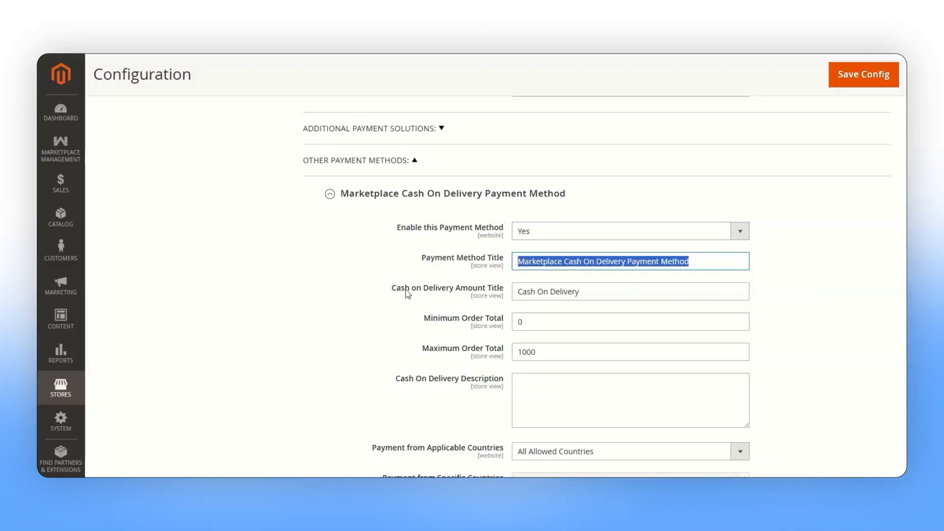
Examine the cash on delivery amount title, the minimum and maximum order totals, and the description setting
left_click(531, 293)
scroll(445, 315, "down", 1)
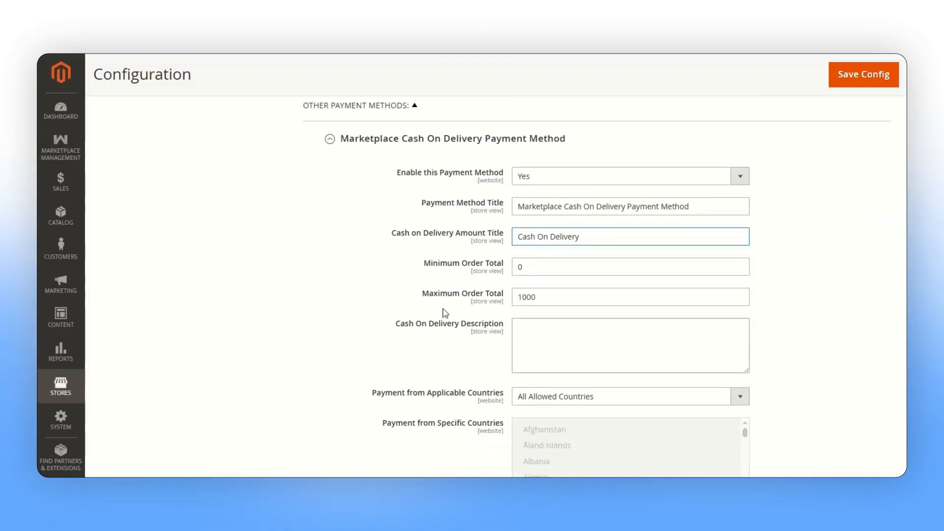
double_click(435, 265)
left_click_drag(439, 266, 485, 267)
left_click(537, 269)
double_click(429, 297)
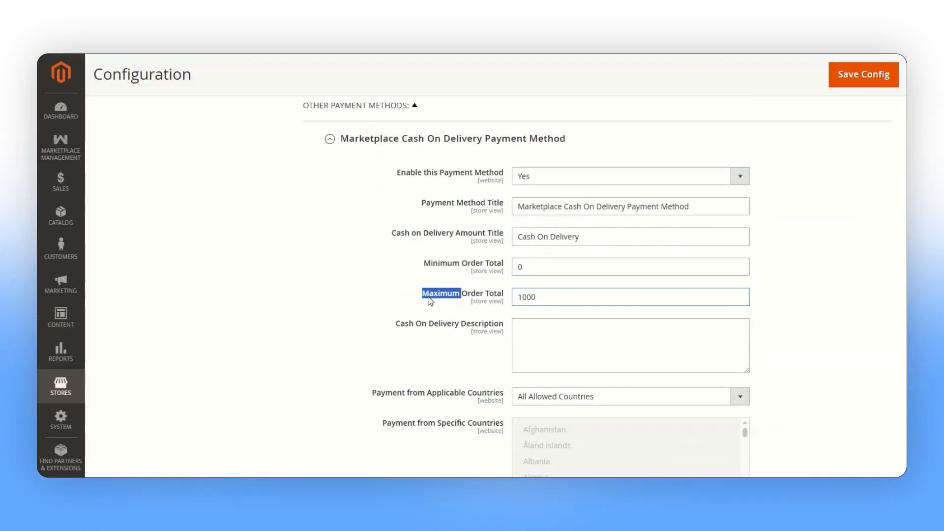
left_click_drag(431, 300, 487, 299)
left_click(541, 302)
scroll(442, 315, "down", 1)
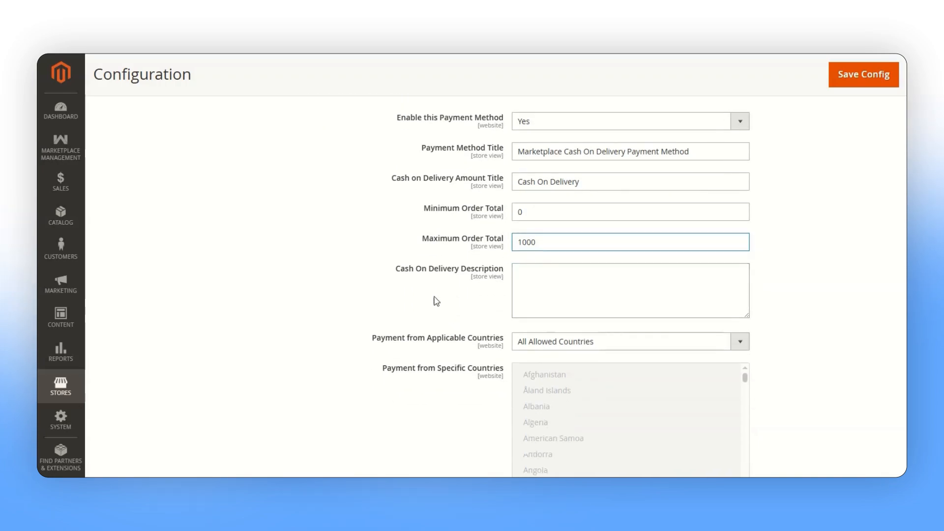
double_click(399, 271)
left_click(427, 274)
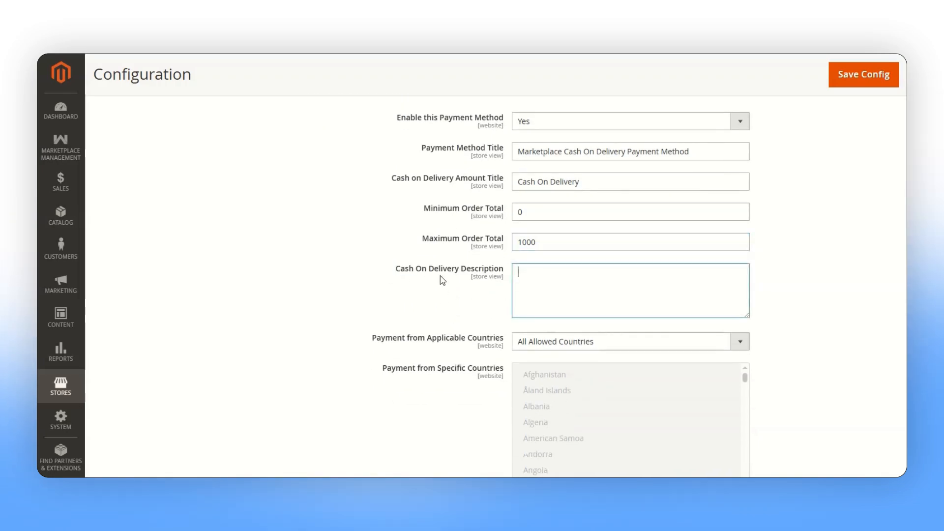
Keep payment from applicable countries on All Allowed Countries, check the order status and sort order, and save the configuration
scroll(432, 246, "down", 2)
left_click(587, 236)
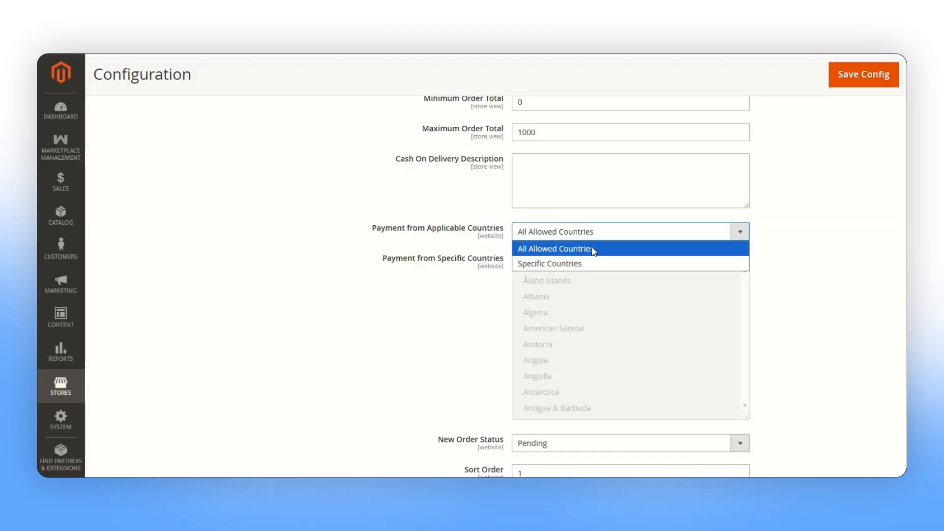
left_click(732, 231)
scroll(569, 291, "down", 3)
scroll(443, 321, "down", 2)
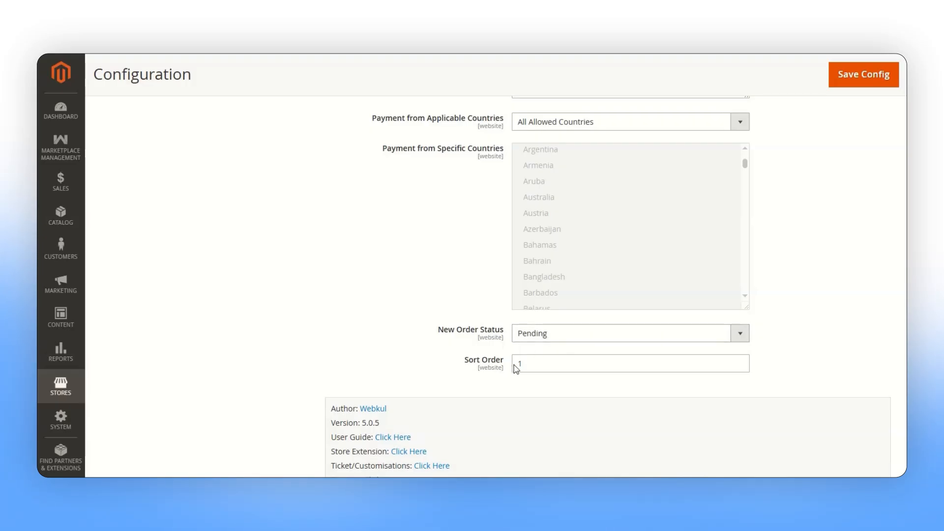
scroll(468, 370, "up", 9)
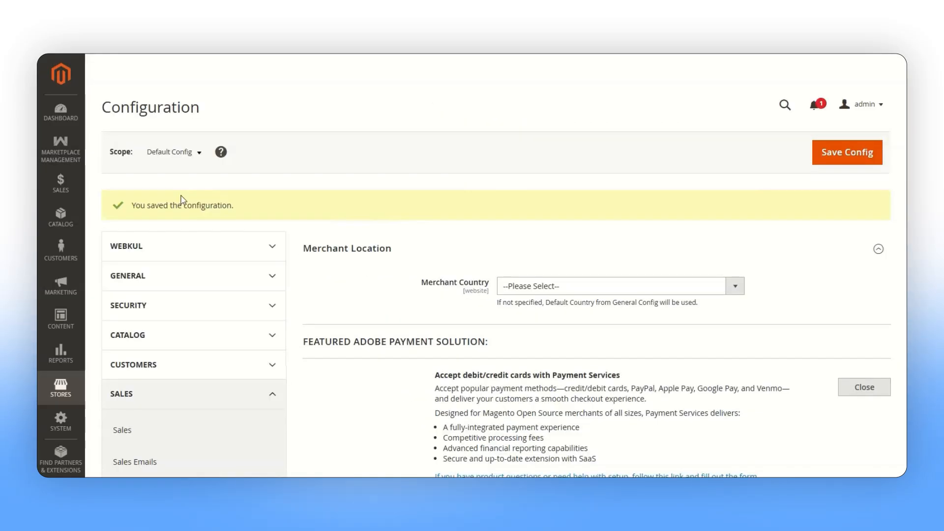
Open the Marketplace Cash On Delivery Rates manager and review the existing rates through to their weight and action columns
left_click(69, 156)
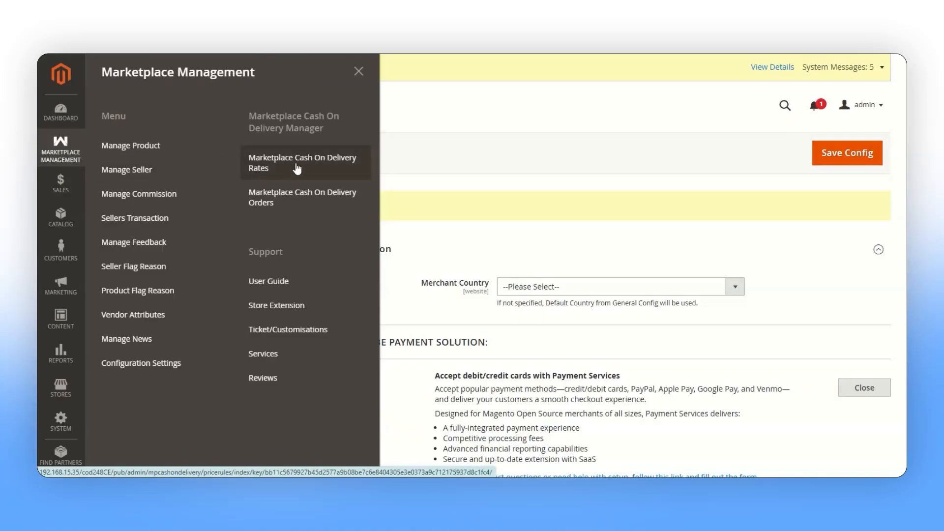
left_click(325, 171)
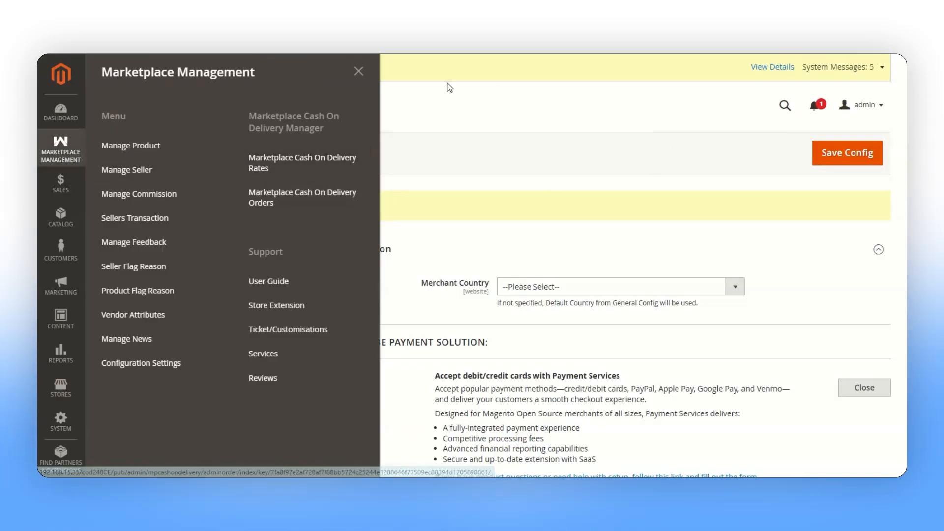
scroll(354, 249, "down", 3)
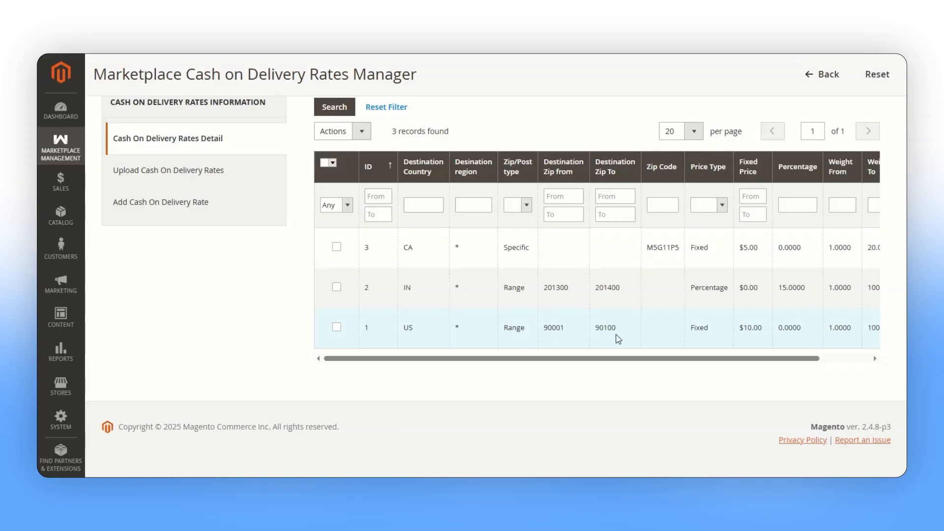
scroll(639, 337, "right", 3)
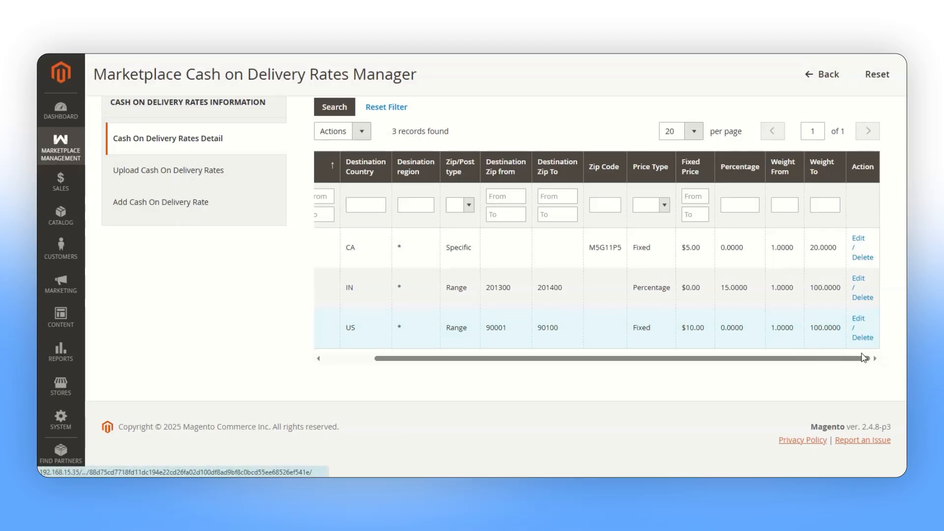
scroll(861, 357, "up", 2)
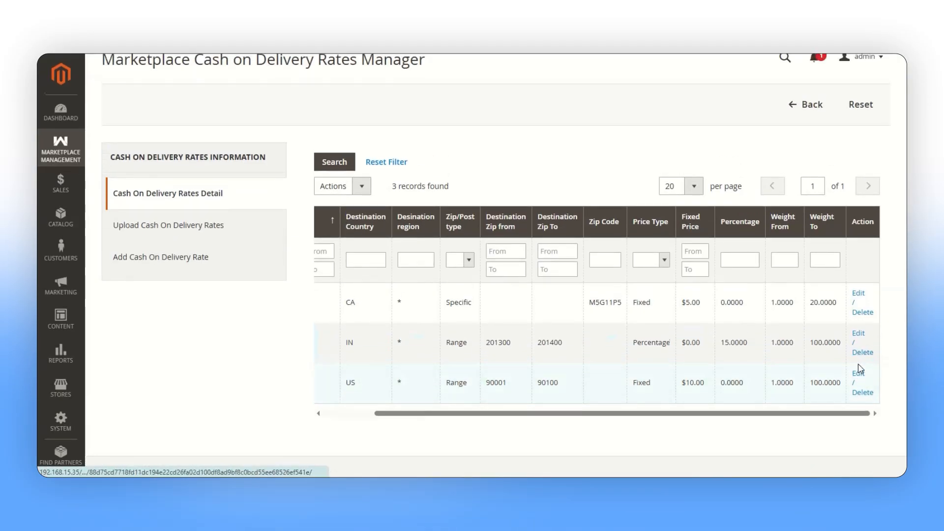
scroll(140, 268, "up", 1)
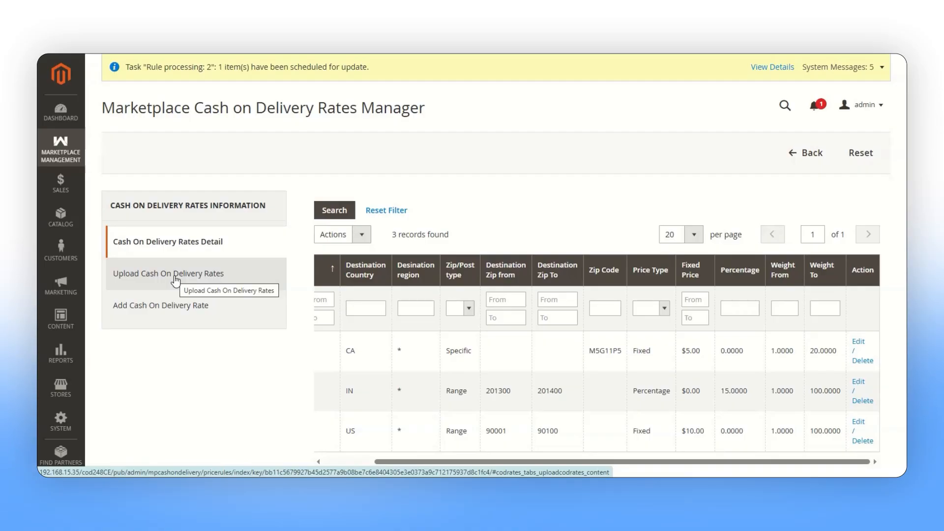
Download the sample rates file and upload codrates.csv to add its cash on delivery rates
left_click(176, 279)
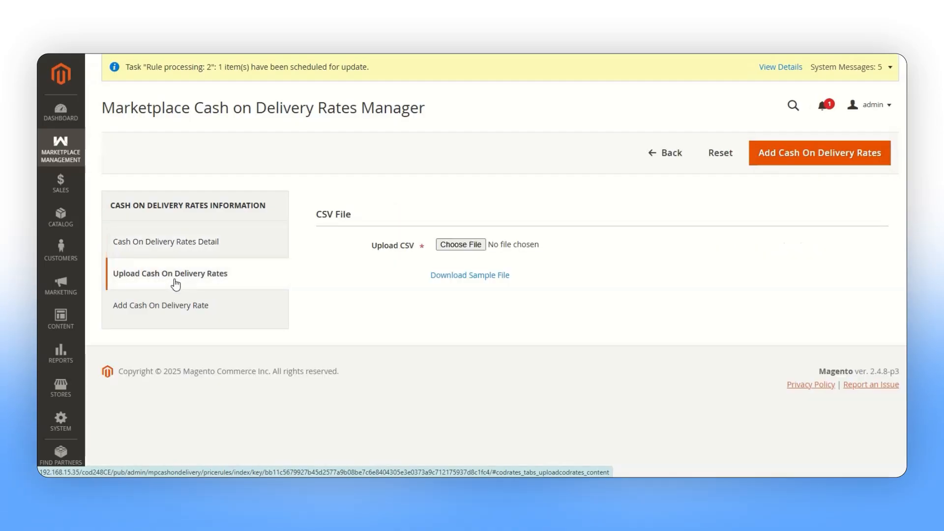
left_click(479, 277)
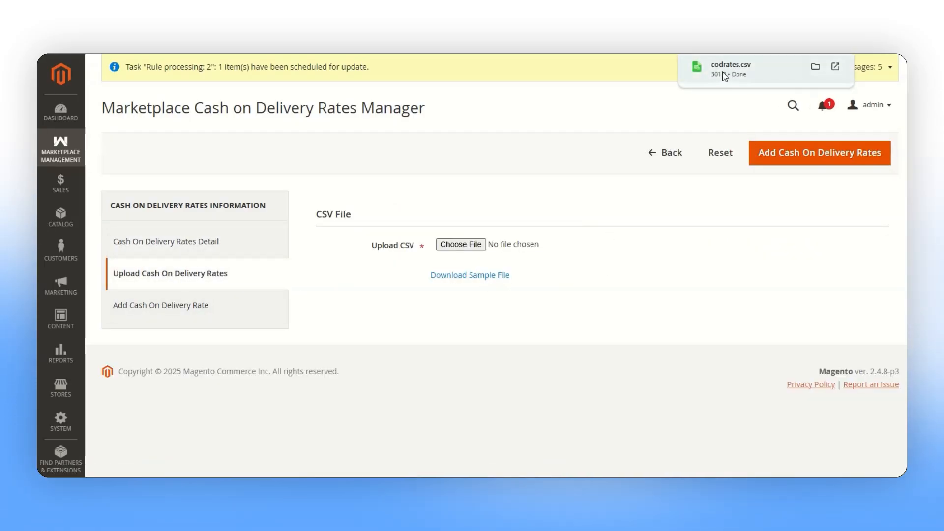
left_click_drag(731, 68, 464, 237)
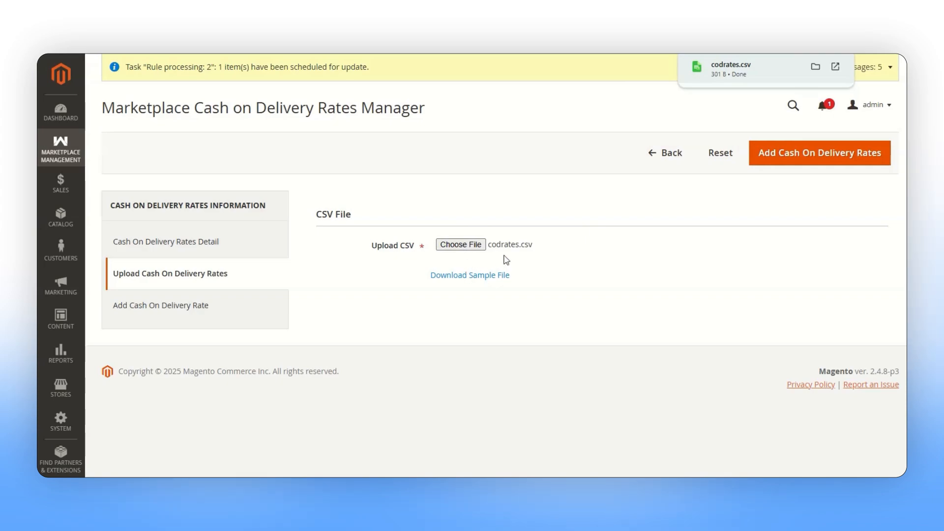
left_click(760, 157)
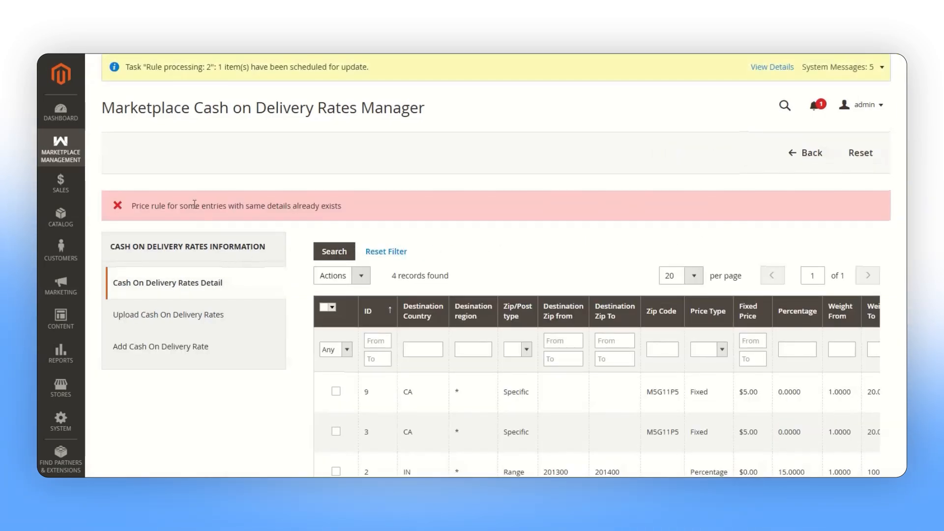
scroll(473, 320, "down", 3)
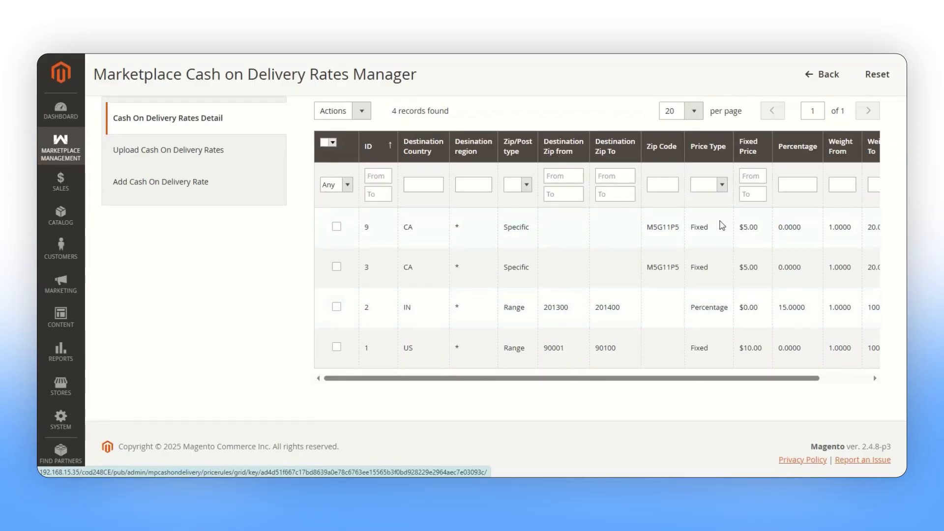
Start a new cash on delivery rate with India as destination country and UP as state/region
scroll(251, 255, "up", 1)
left_click(252, 254)
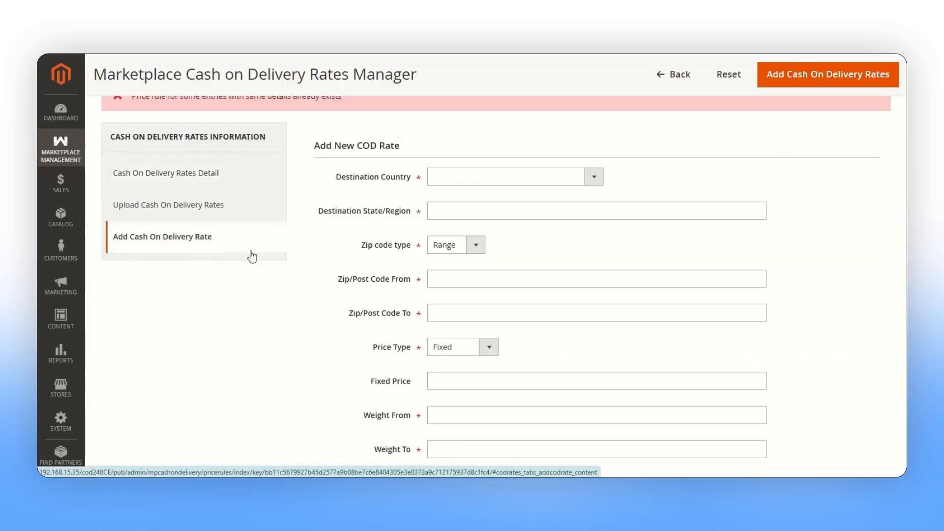
scroll(482, 250, "up", 2)
left_click(535, 289)
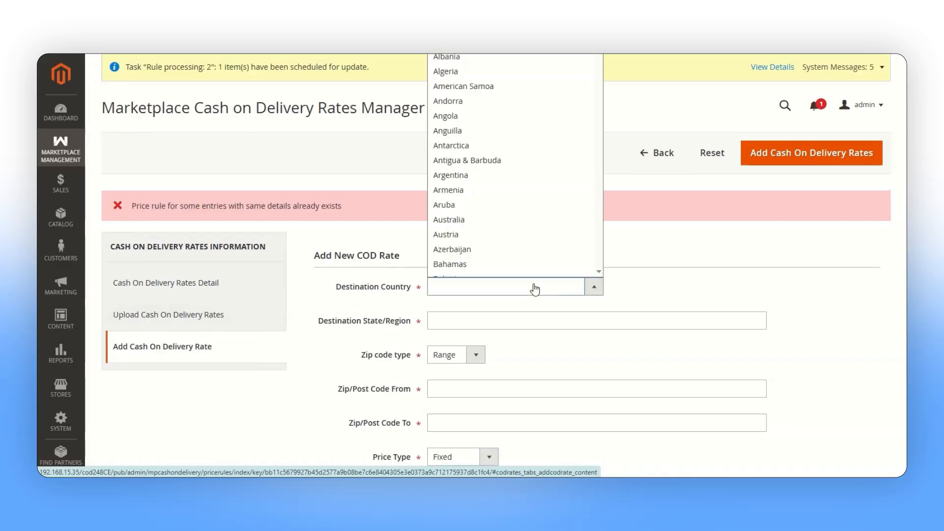
left_click(470, 273)
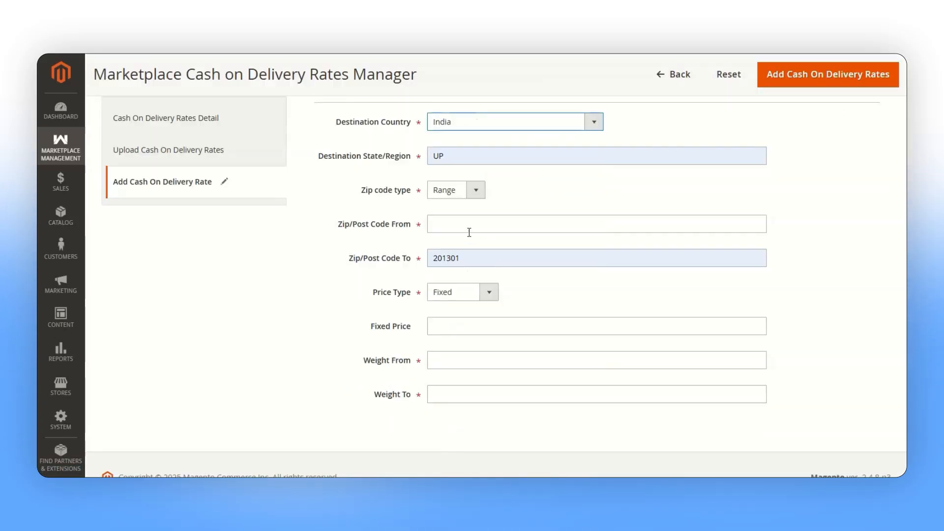
Set the new rate's zip code type to Specific and enter zip code 274406
left_click(462, 197)
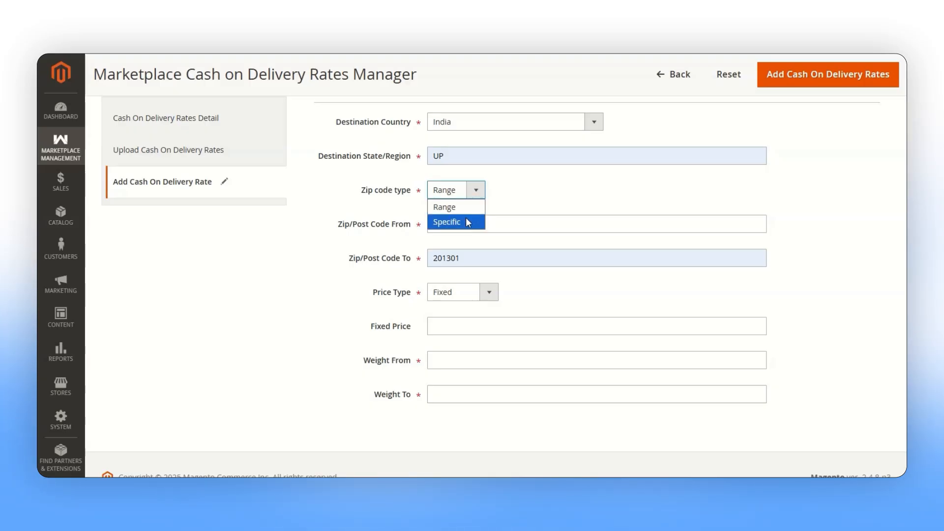
left_click(456, 206)
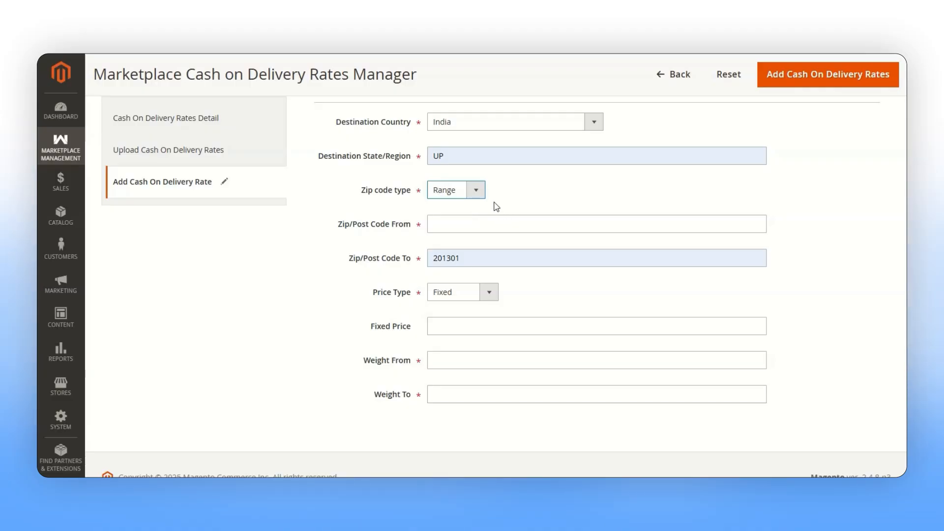
left_click(471, 190)
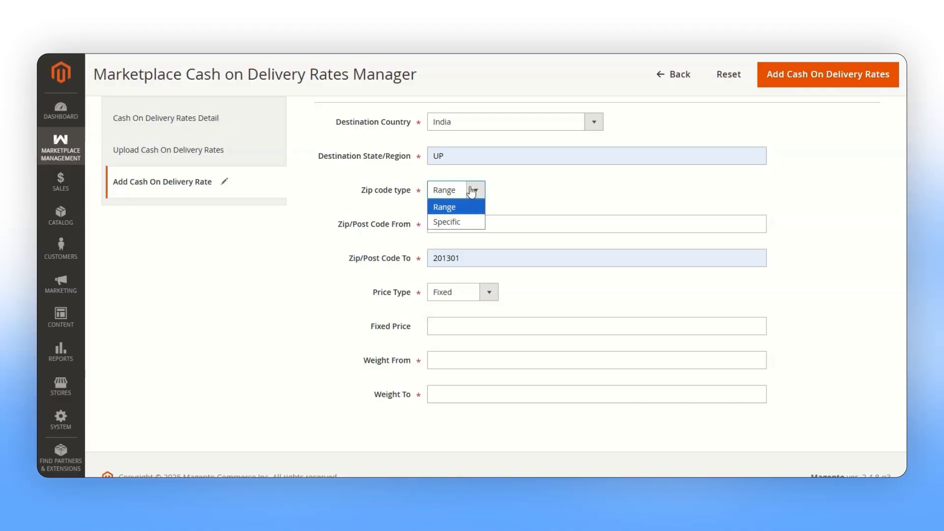
left_click(461, 222)
left_click(465, 225)
type("2")
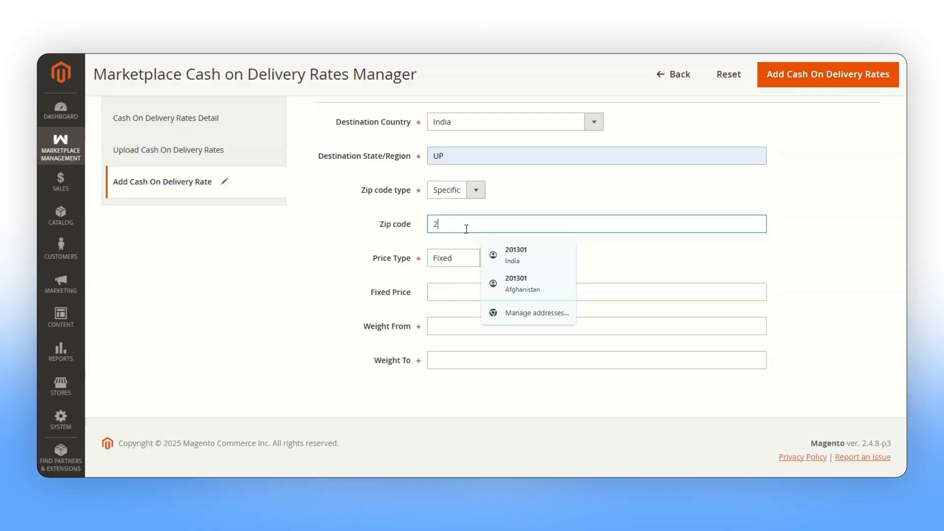
type("74406")
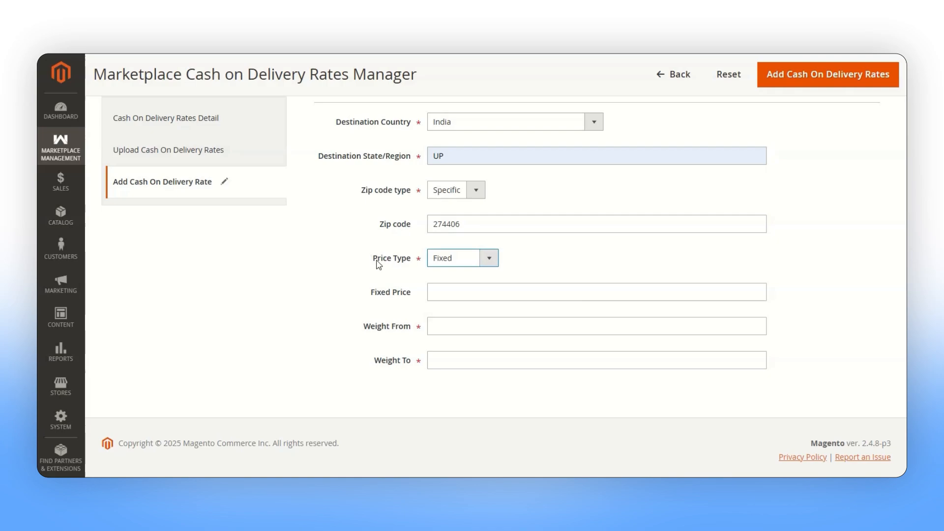
Set the rate's price type to percentage at 15%, applying to weights from 1 to 100
left_click(461, 259)
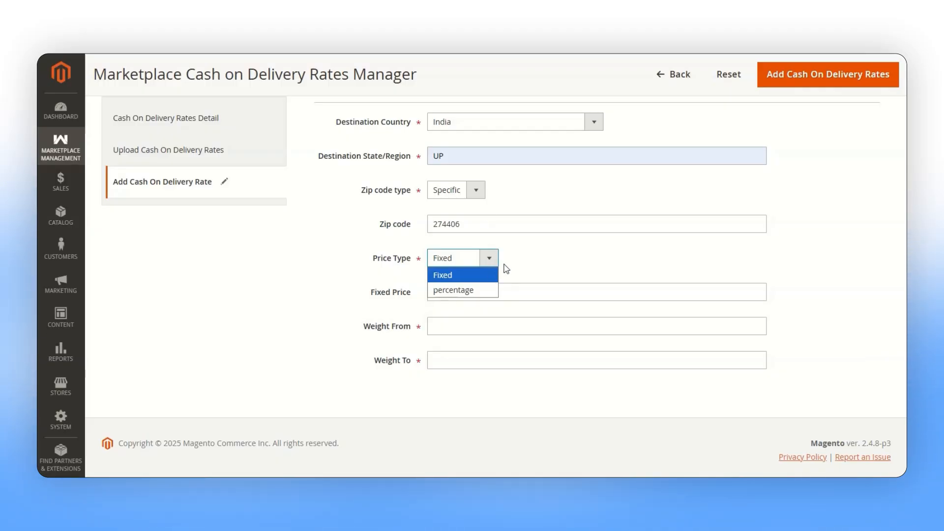
left_click(469, 291)
left_click(467, 294)
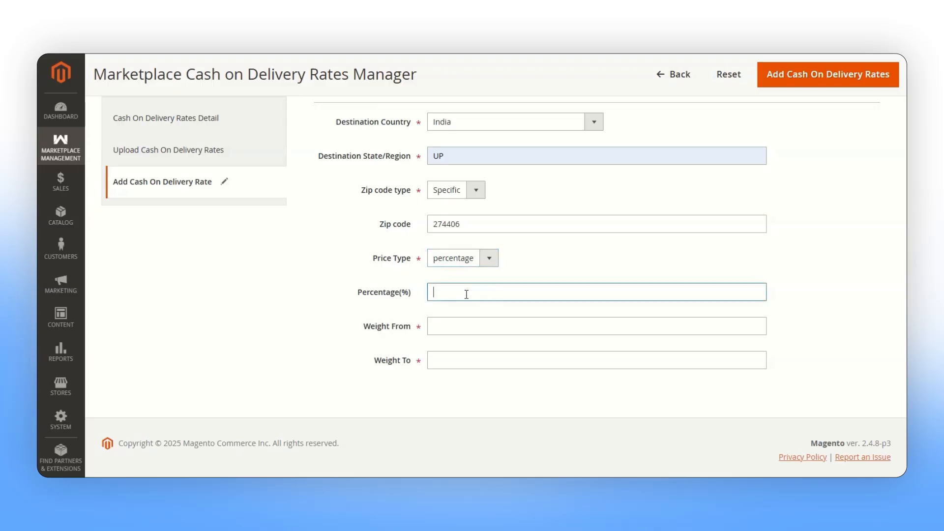
left_click(470, 328)
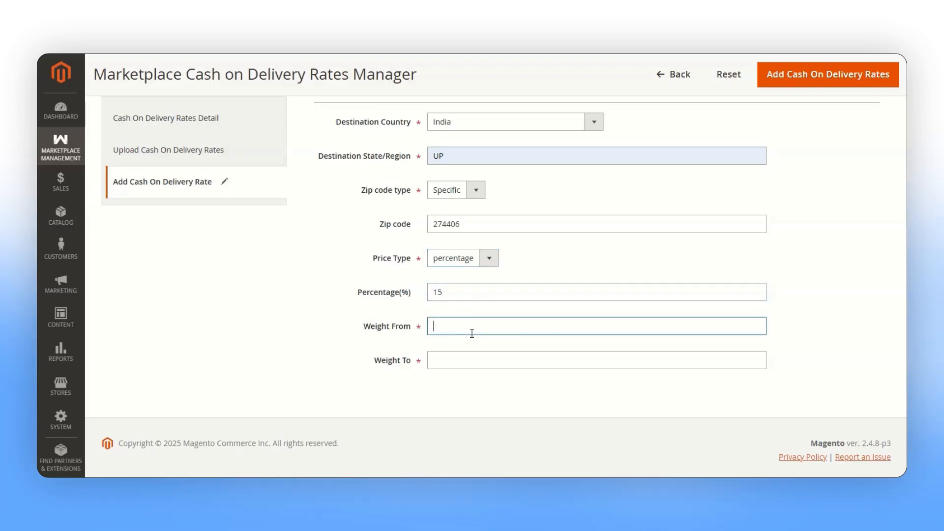
type("00")
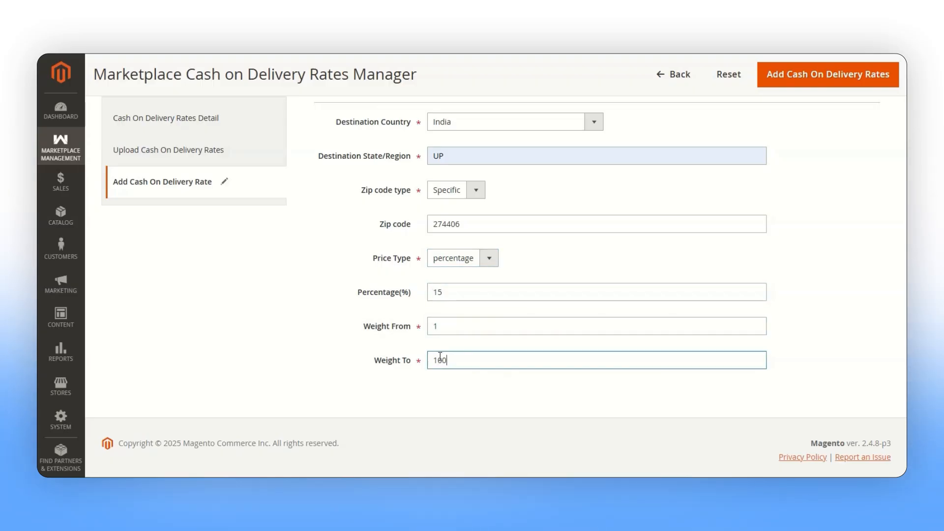
Submit the new cash on delivery rate and check its entry in the rates list
scroll(647, 91, "up", 4)
left_click(796, 166)
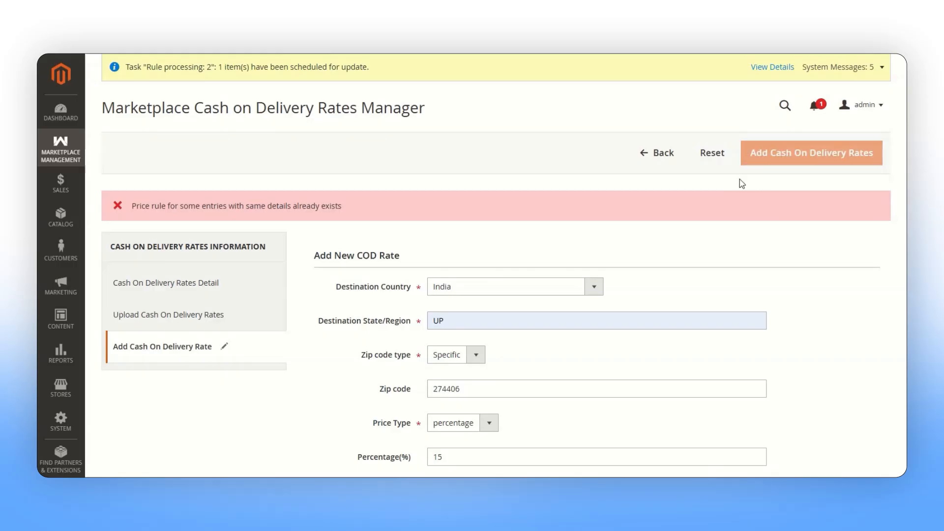
scroll(351, 240, "down", 3)
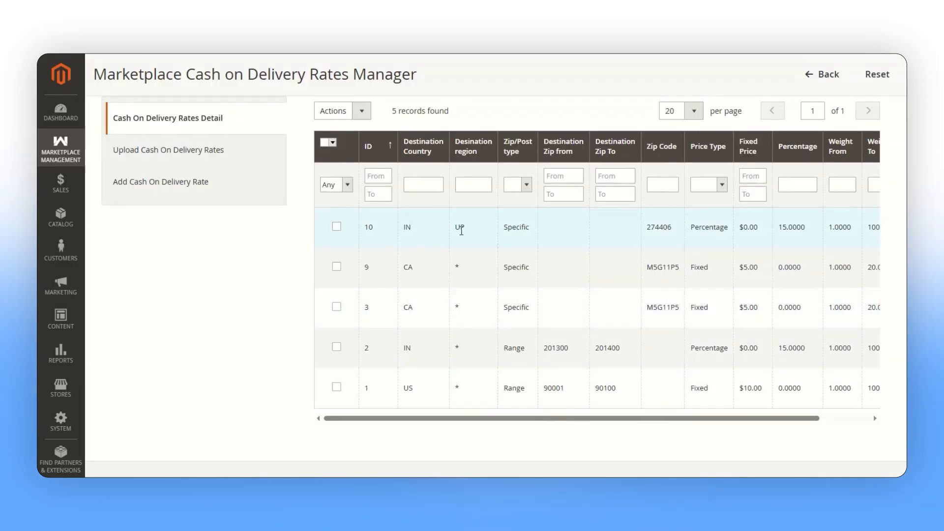
left_click_drag(642, 420, 695, 420)
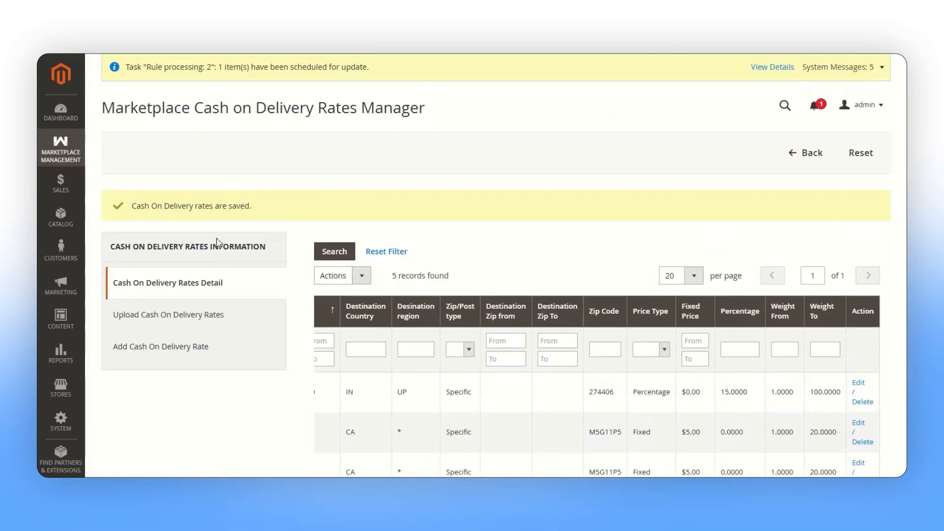
Open the Crown Summit Backpack product from the catalog and set its Cash On Delivery option to Yes
left_click(72, 219)
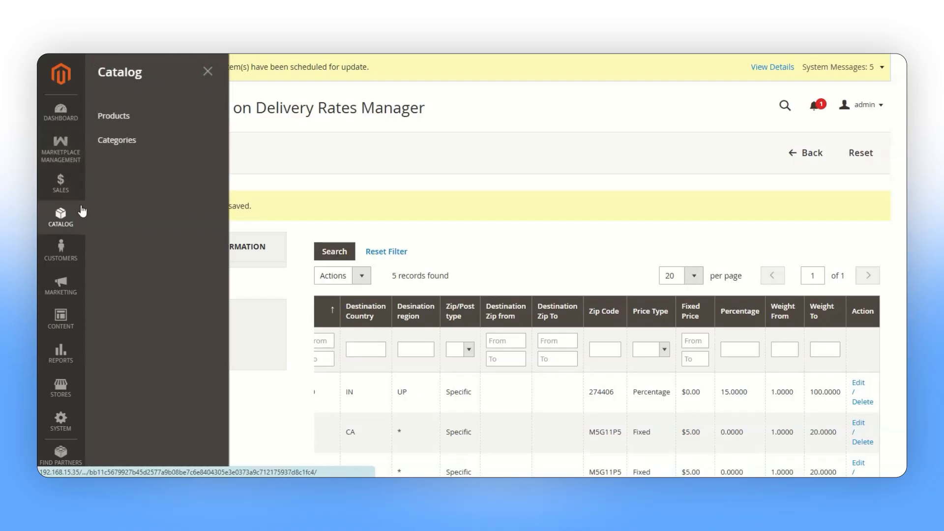
left_click(158, 128)
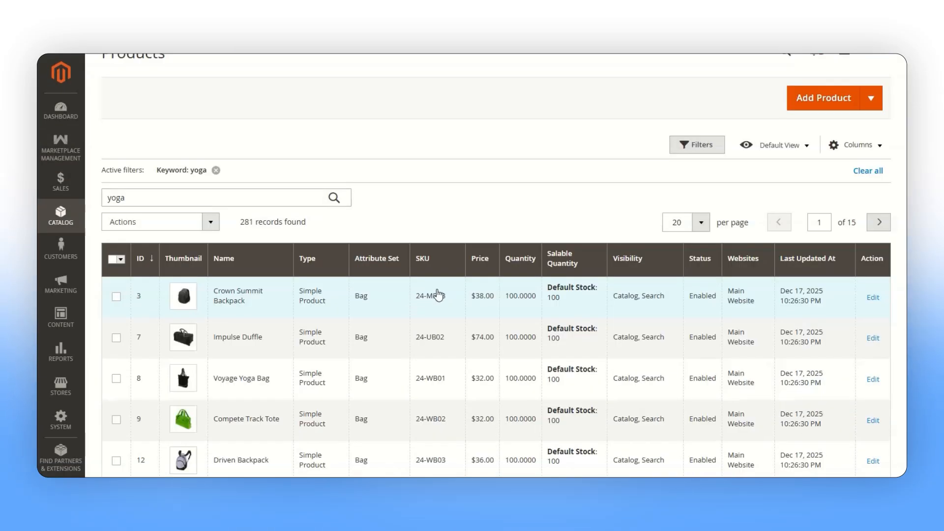
left_click(453, 295)
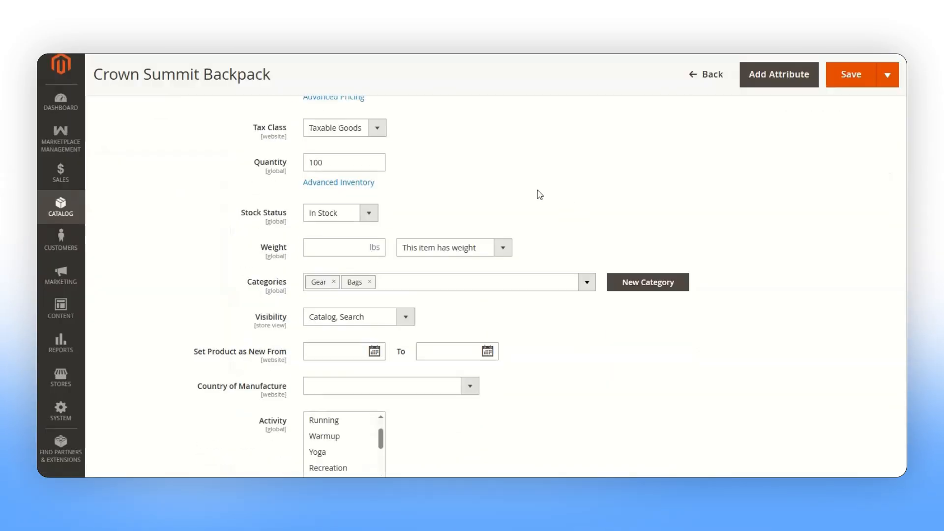
scroll(532, 192, "down", 15)
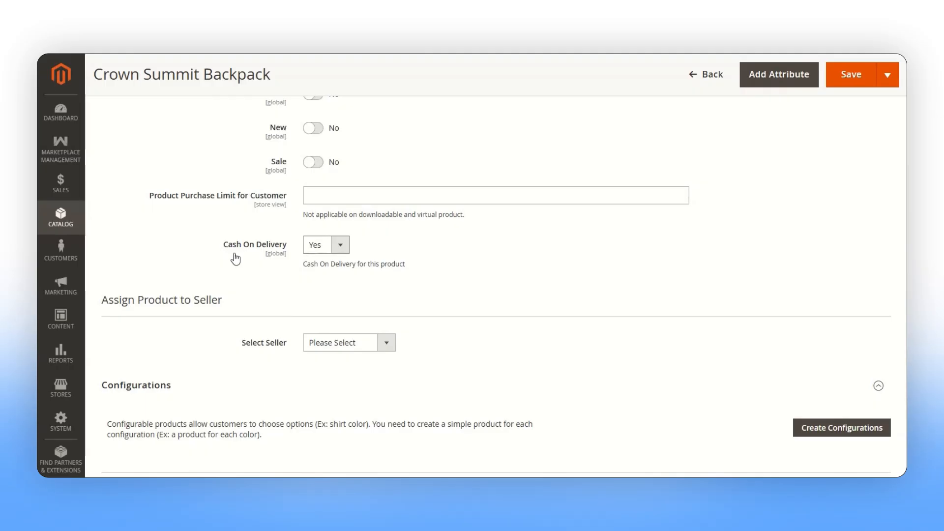
left_click(322, 250)
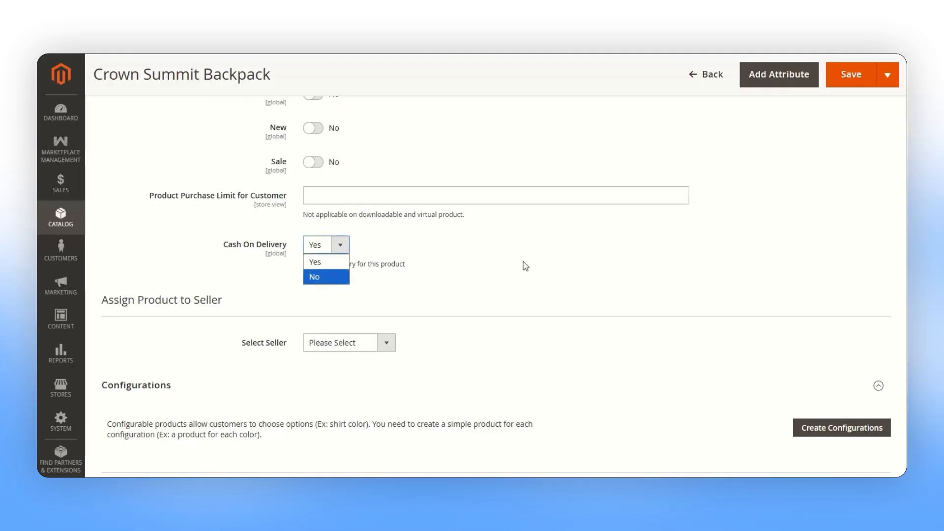
left_click(343, 264)
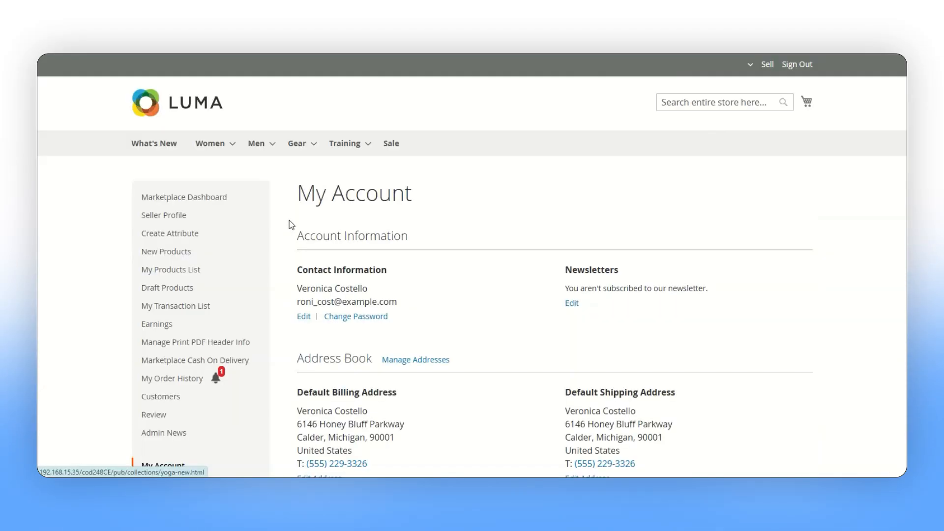
In the seller's storefront account, open the page for managing marketplace cash on delivery rates
scroll(122, 257, "down", 2)
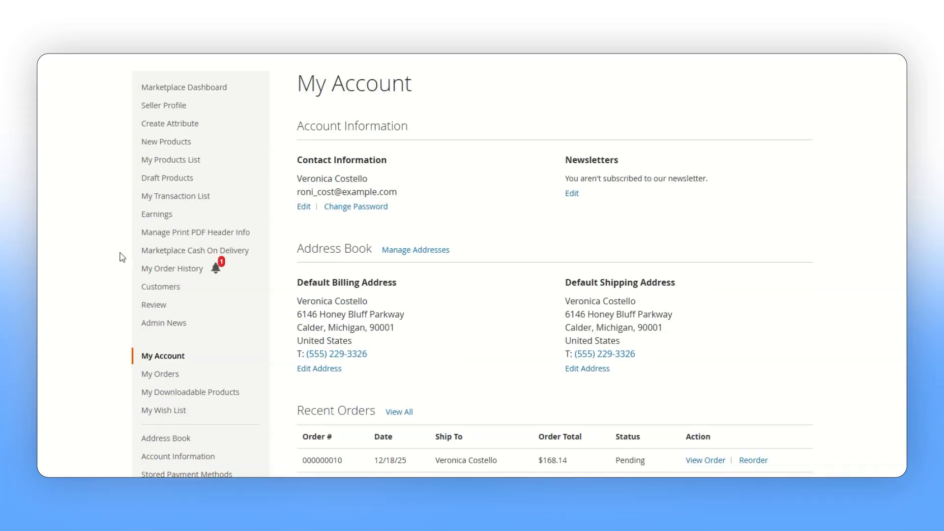
mouse_move(148, 250)
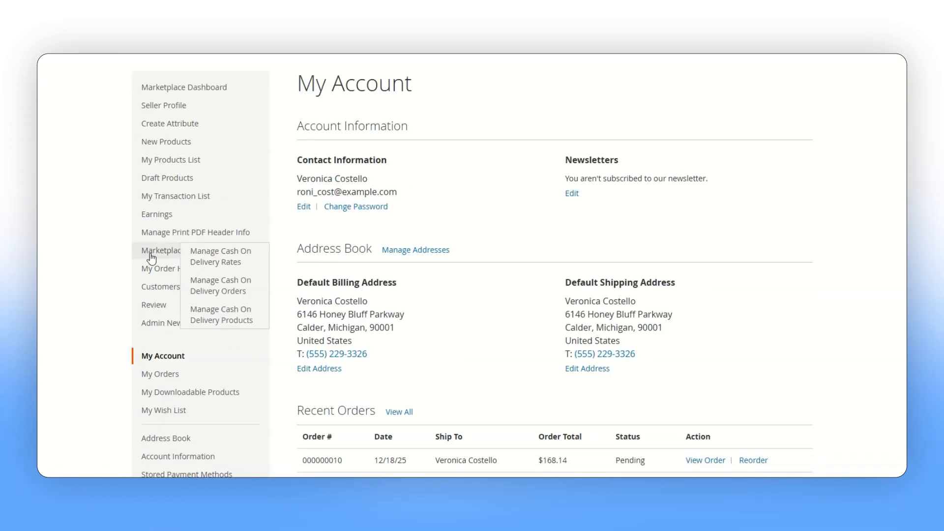
left_click(252, 256)
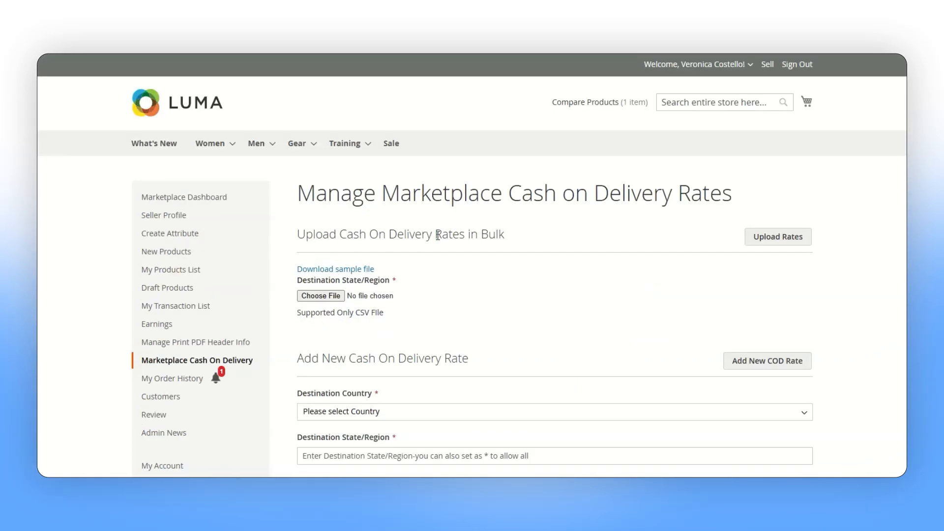
Download the sample CSV file for uploading cash on delivery rates in bulk
scroll(437, 236, "down", 2)
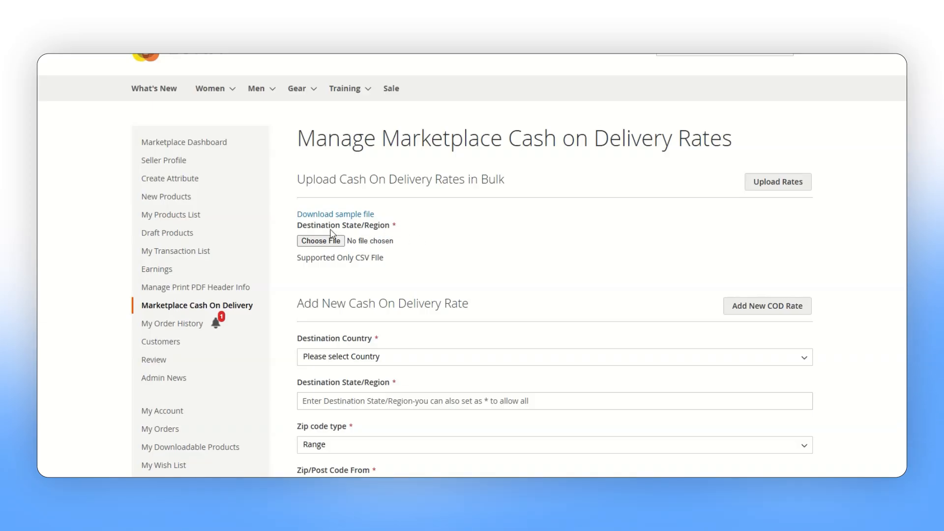
scroll(355, 251, "down", 2)
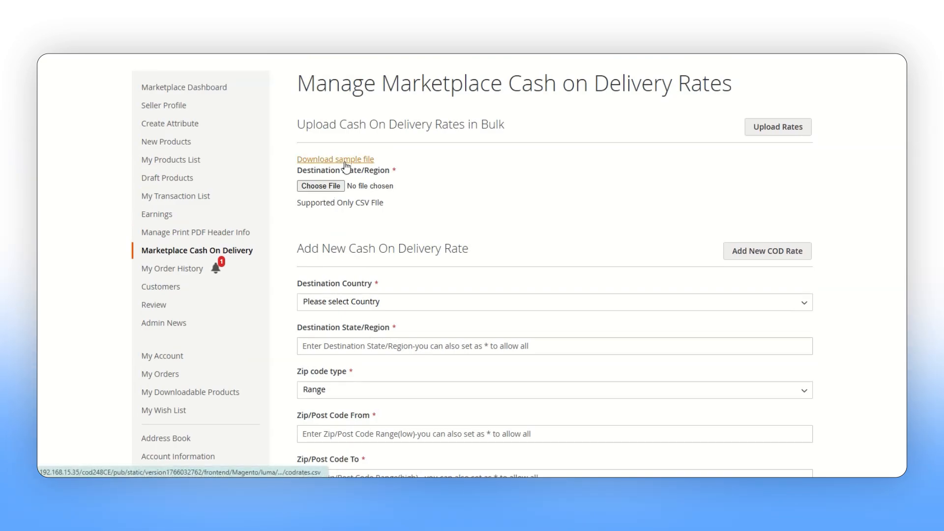
scroll(489, 182, "up", 3)
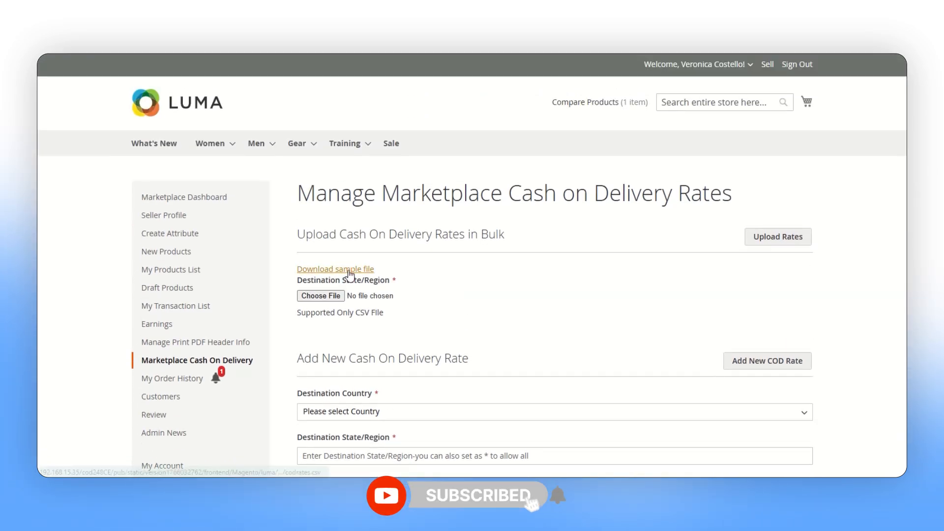
left_click(349, 270)
left_click_drag(735, 68, 357, 304)
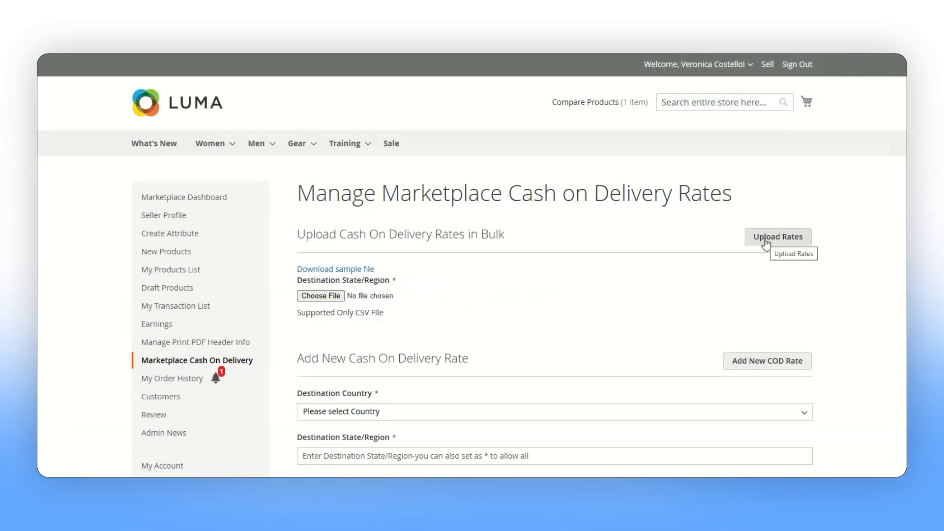
left_click(767, 240)
Select all of the seller's existing cash on delivery rates and delete them
scroll(304, 244, "down", 14)
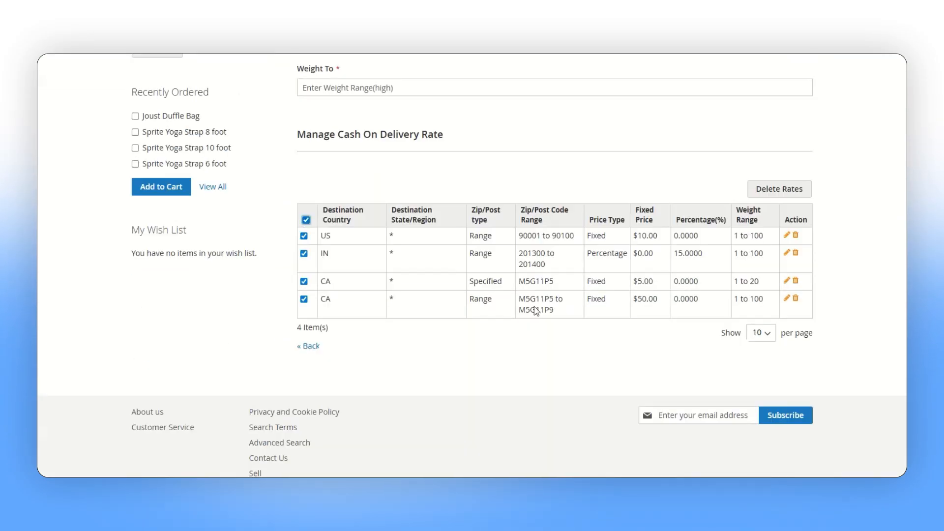
left_click(781, 189)
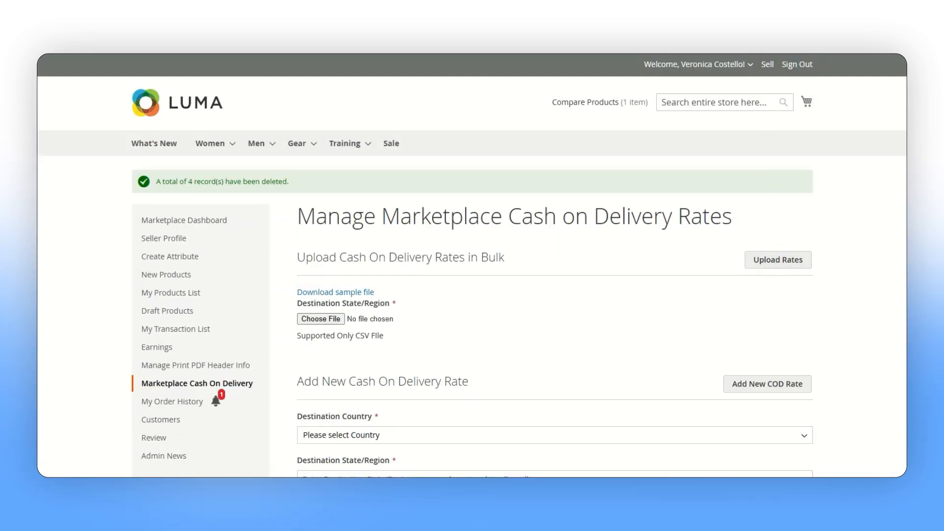
Upload codrates (1).csv as the seller's bulk cash on delivery rates and check the resulting rates list
left_click_drag(758, 94, 353, 324)
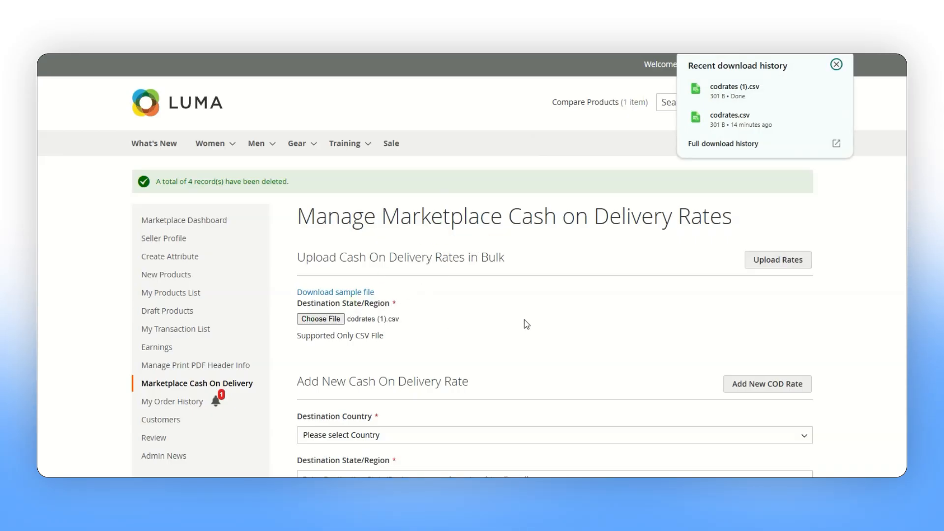
left_click(809, 258)
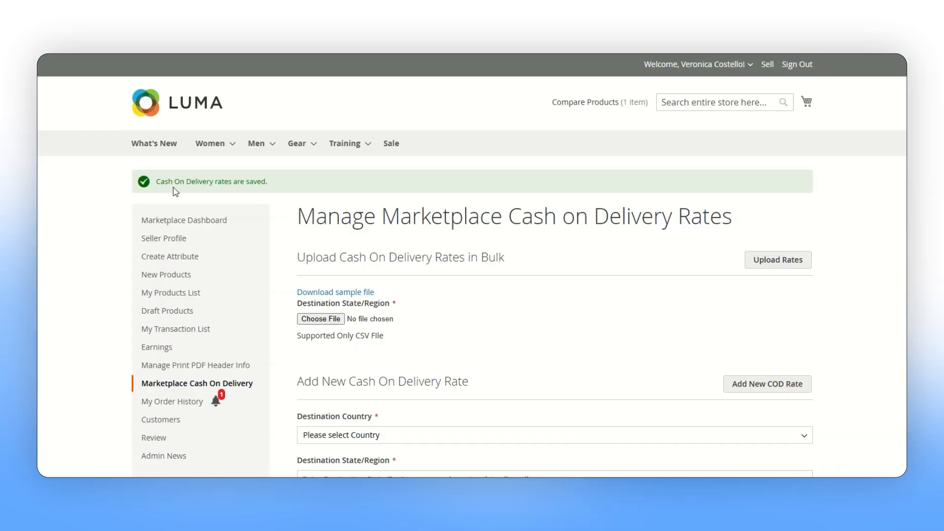
scroll(385, 270, "down", 14)
scroll(369, 275, "up", 1)
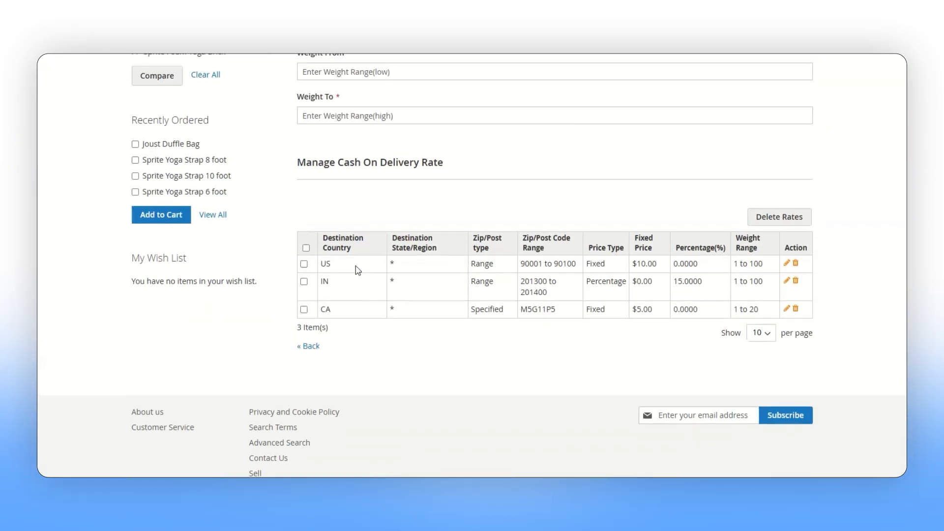
Start a new seller cash on delivery rate with India as destination country and UP as state/region
scroll(423, 239, "up", 13)
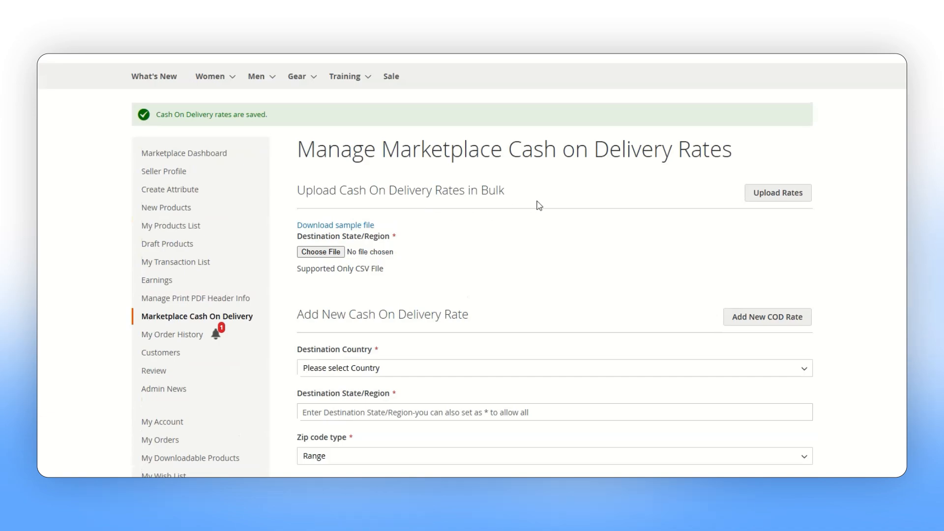
scroll(443, 268, "down", 1)
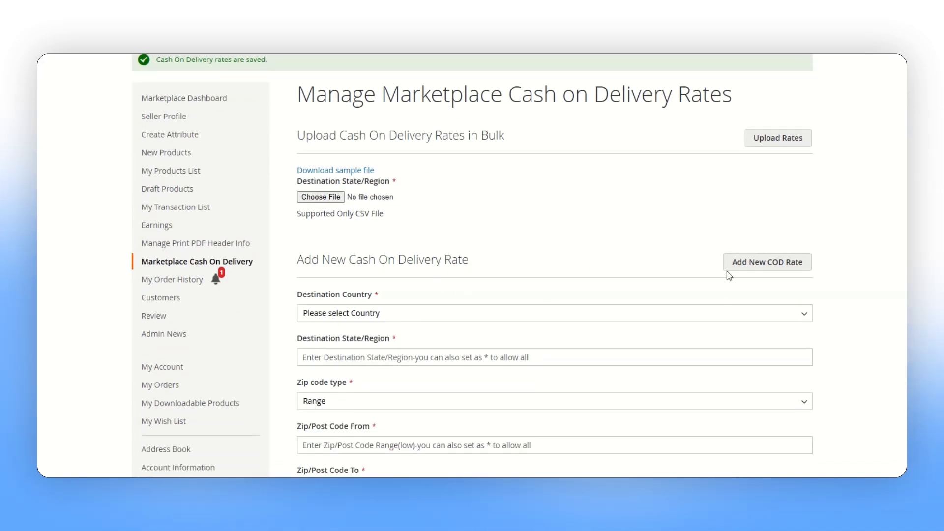
scroll(444, 269, "up", 1)
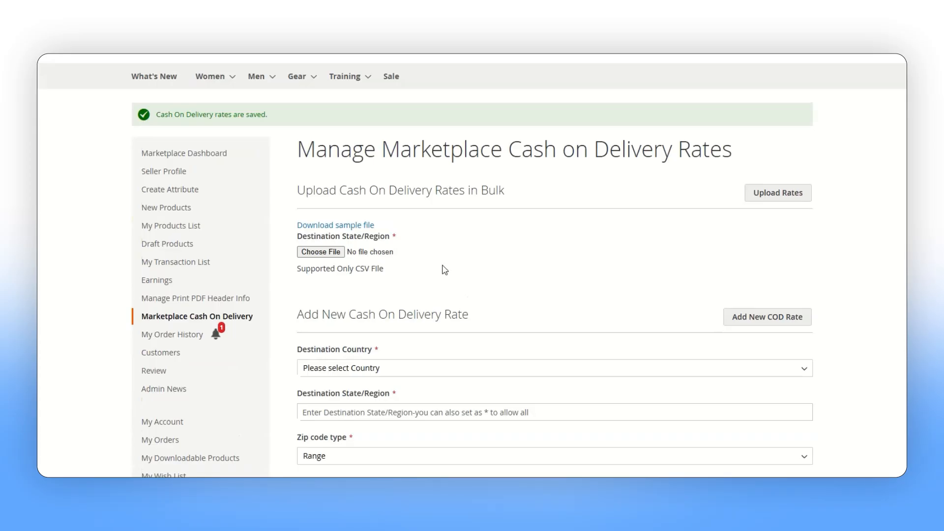
scroll(373, 325, "down", 1)
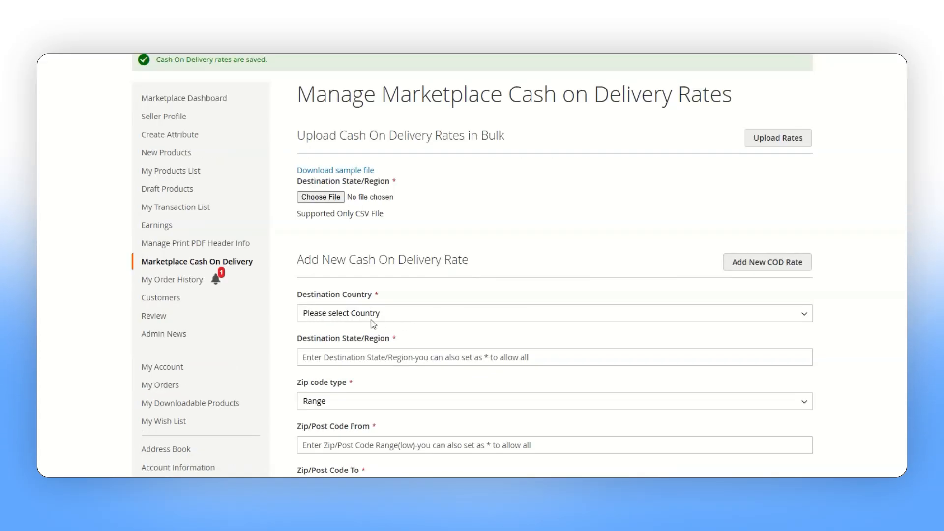
left_click(378, 315)
type("india")
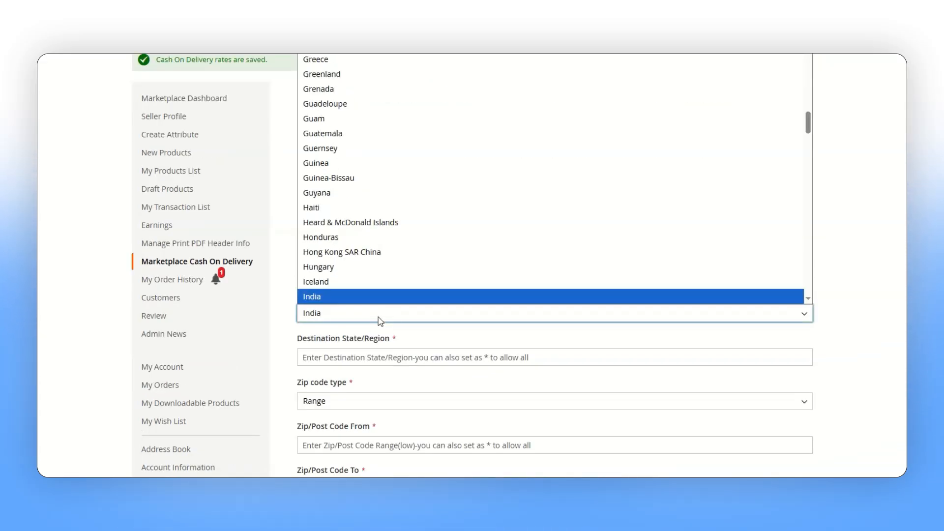
key("Return")
scroll(305, 216, "down", 3)
left_click(350, 192)
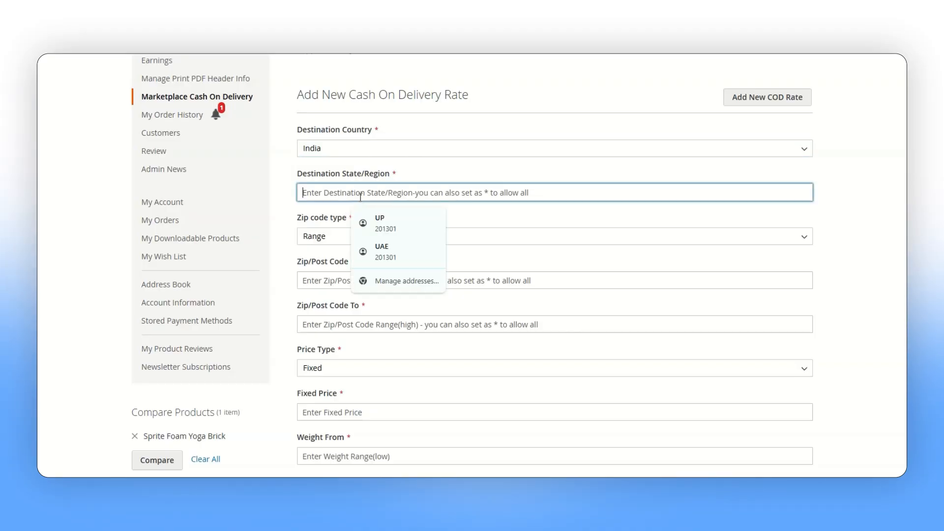
left_click(374, 222)
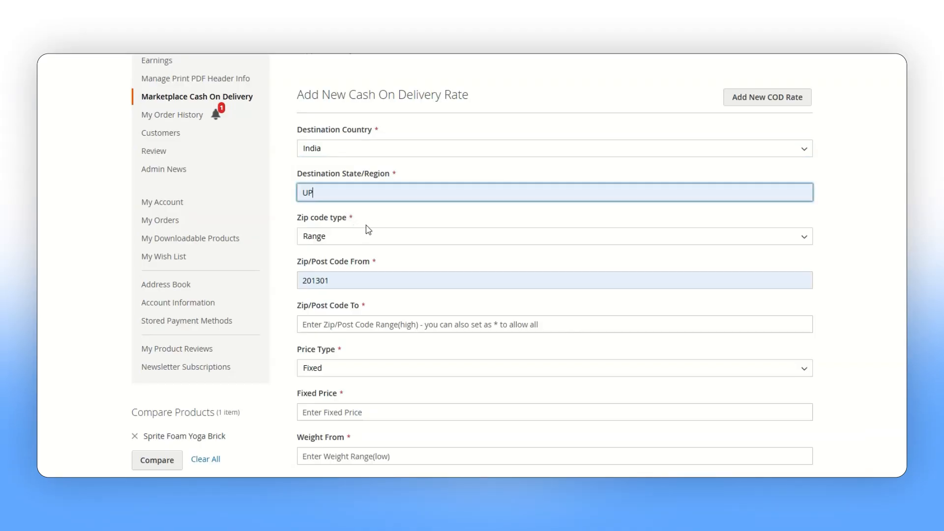
Keep the zip code type as Range and set the zip codes from 201300 to 201400
left_click(368, 238)
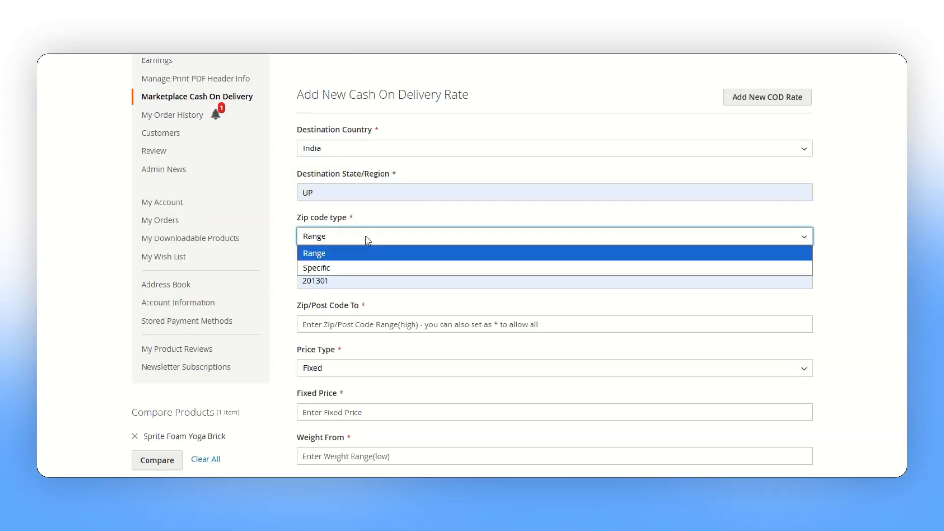
left_click(368, 240)
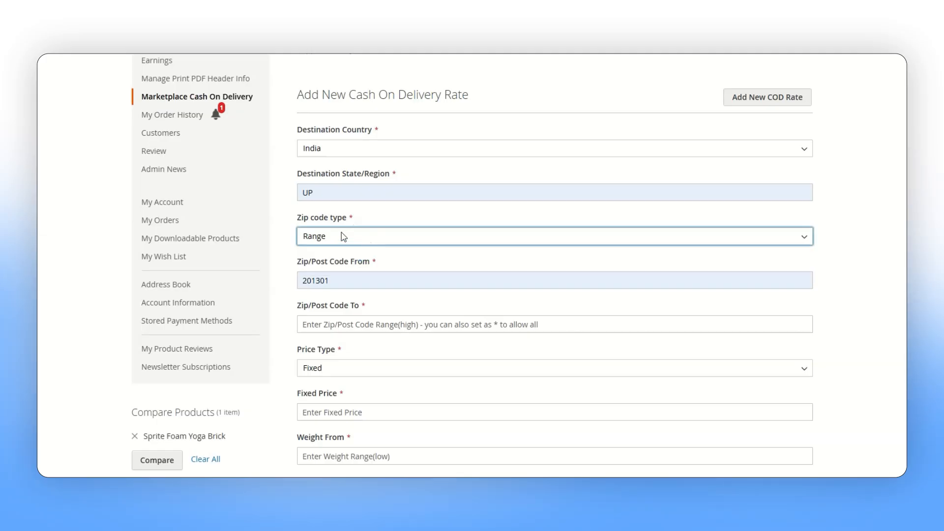
left_click(334, 281)
key("BackSpace")
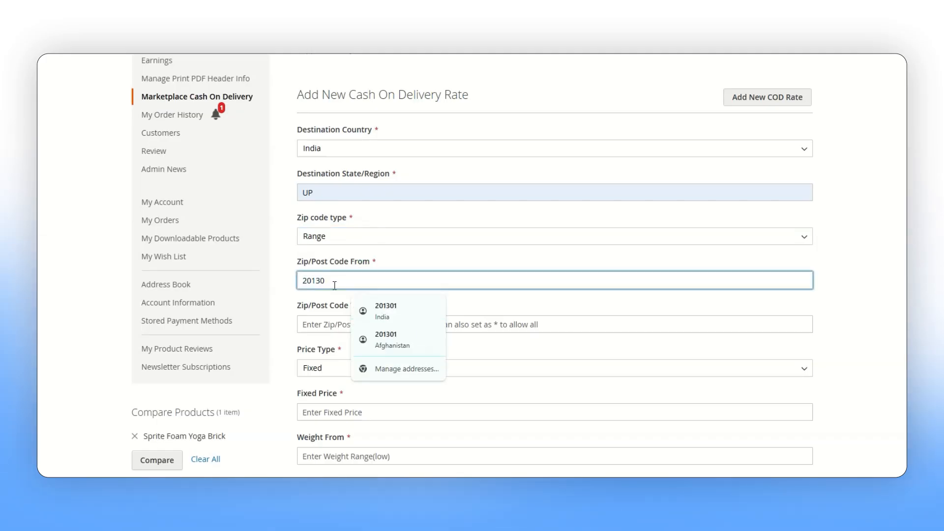
type("0")
key("ctrl+a")
key("ctrl+c")
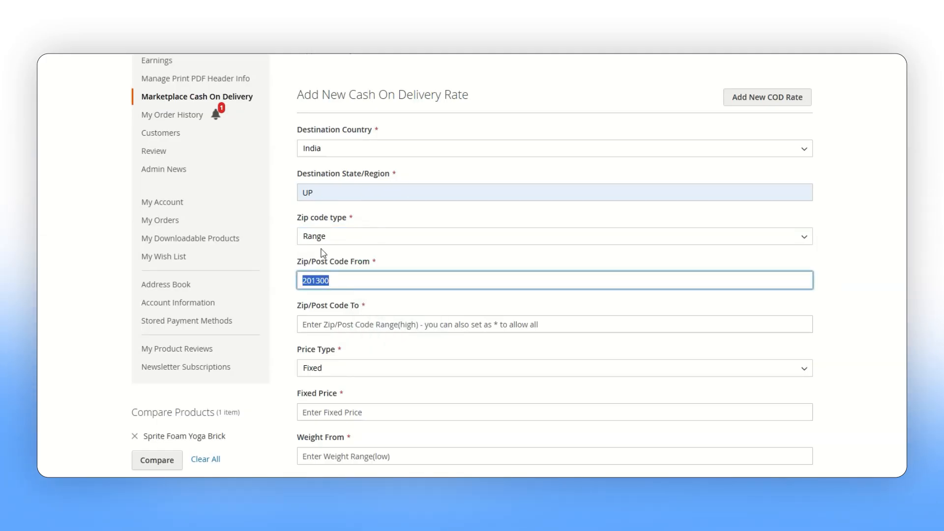
left_click(365, 325)
key("ctrl+v")
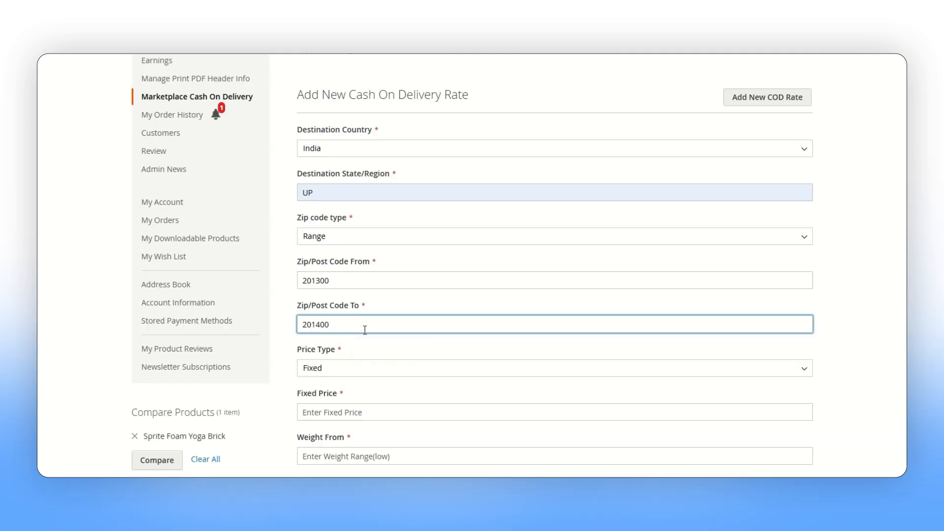
Set the seller rate to a fixed price of 15 for weights from 1 to 100
scroll(365, 329, "down", 2)
left_click(362, 259)
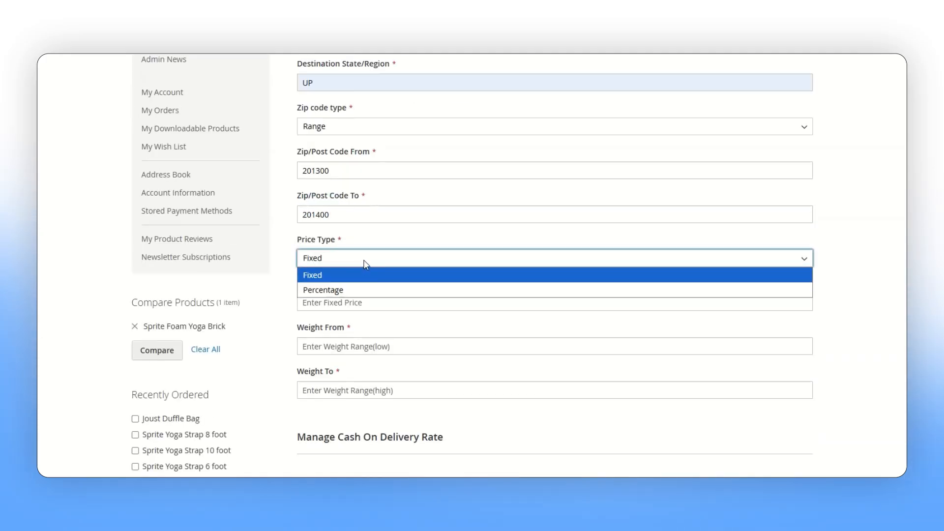
left_click(334, 280)
left_click(326, 301)
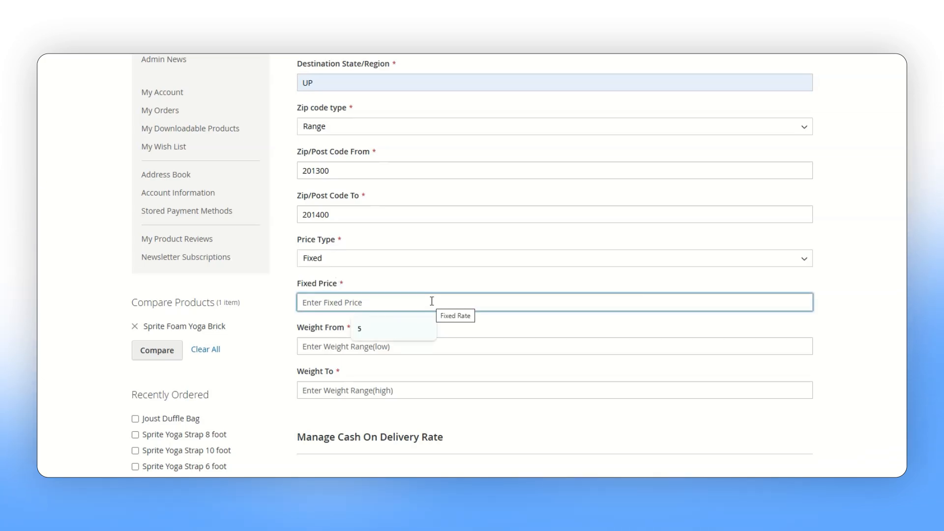
type("15")
left_click(397, 346)
left_click(377, 372)
left_click(348, 387)
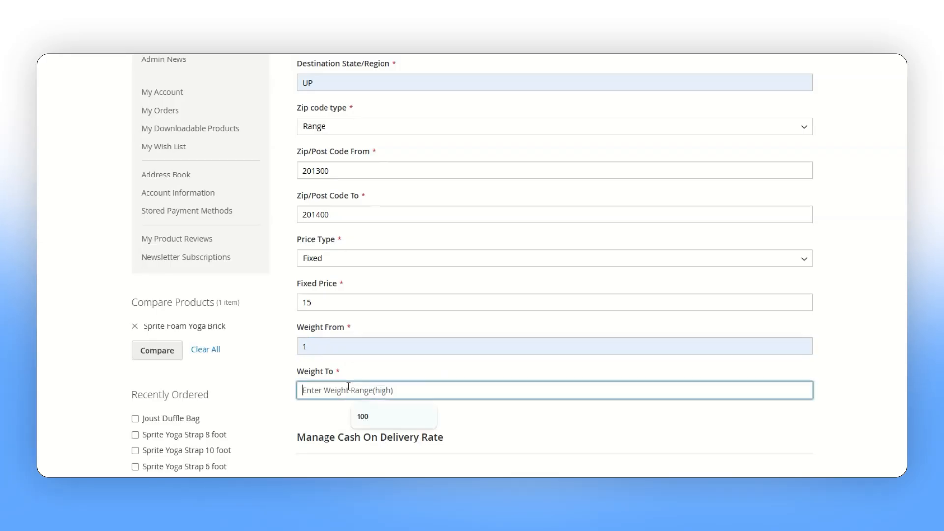
left_click(372, 418)
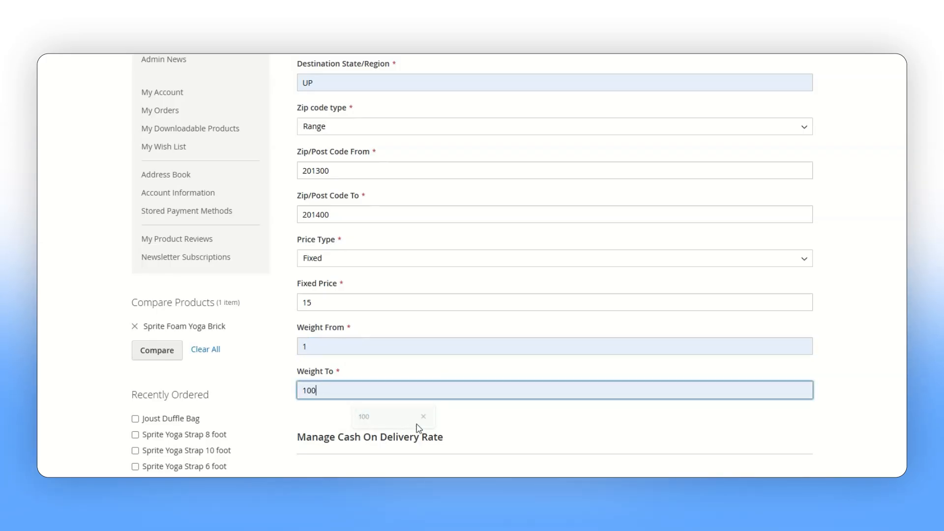
scroll(773, 133, "up", 2)
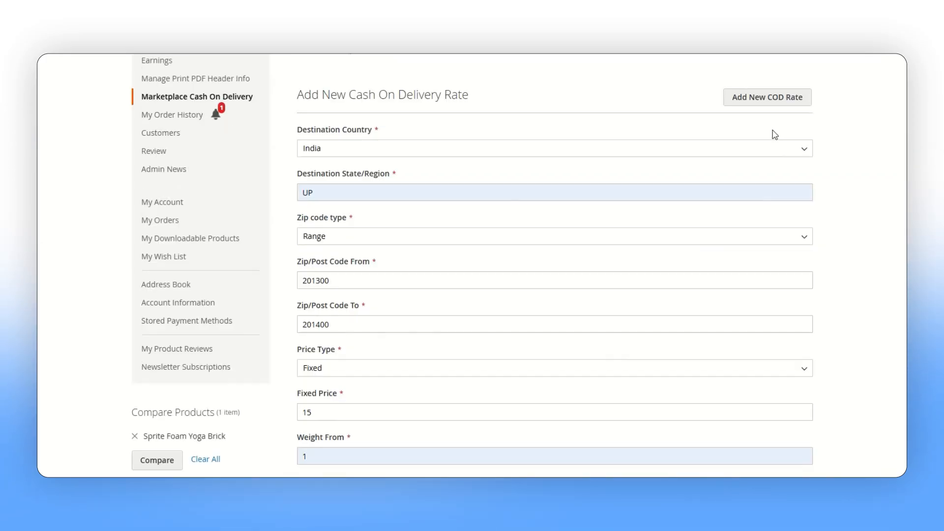
Save the new seller cash on delivery rate and check it in the list of managed rates
left_click(775, 101)
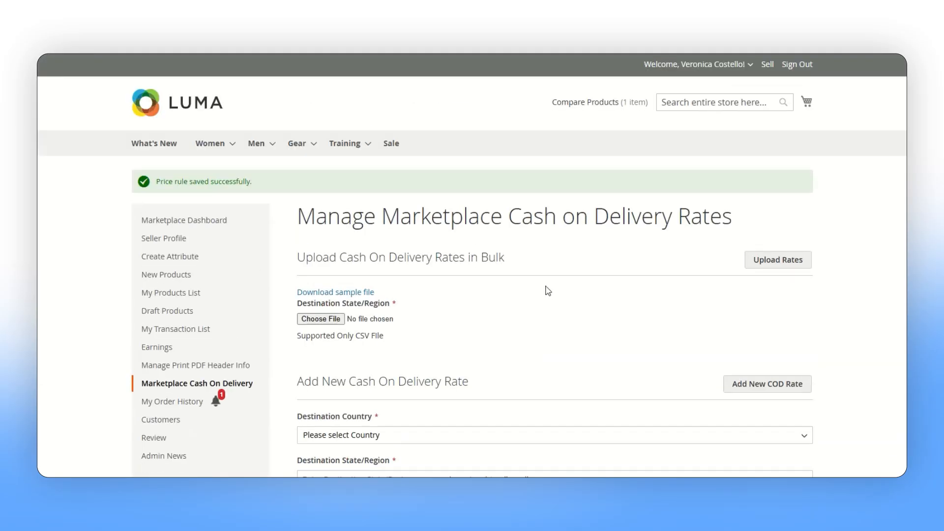
triple_click(168, 184)
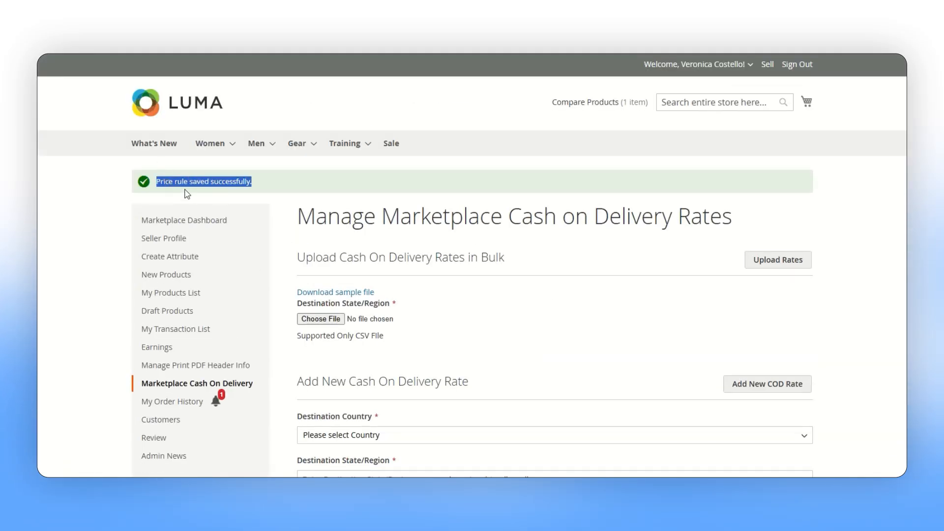
scroll(314, 195, "down", 2)
scroll(344, 221, "down", 12)
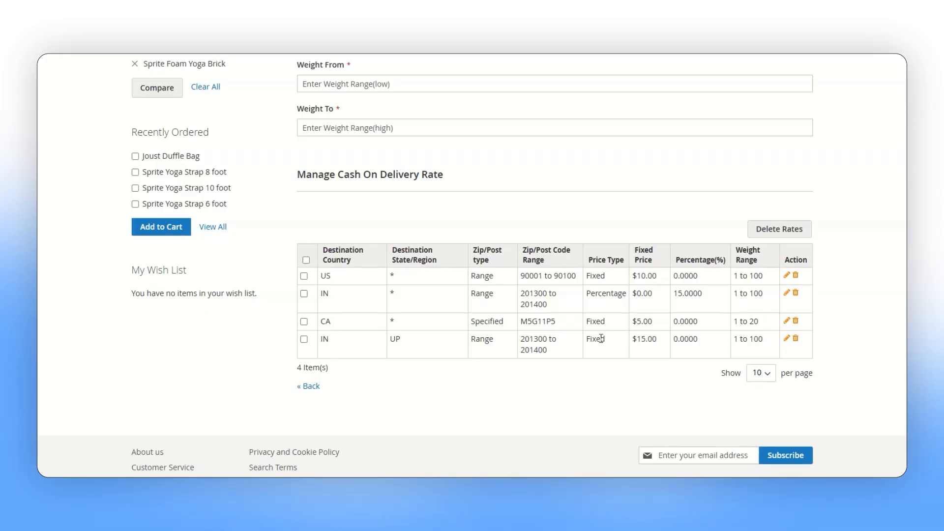
Open the seller's Sprite Foam Yoga Brick product for editing from the products list
scroll(601, 338, "up", 15)
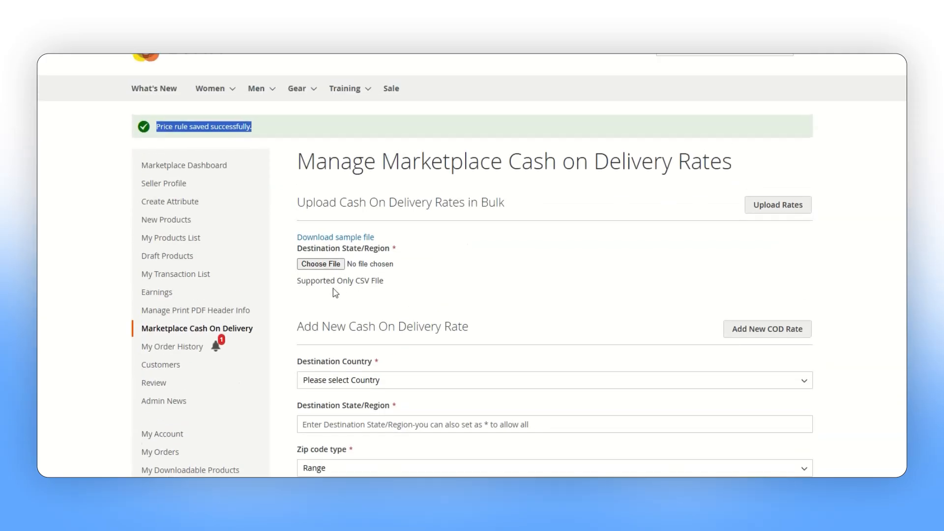
left_click(195, 238)
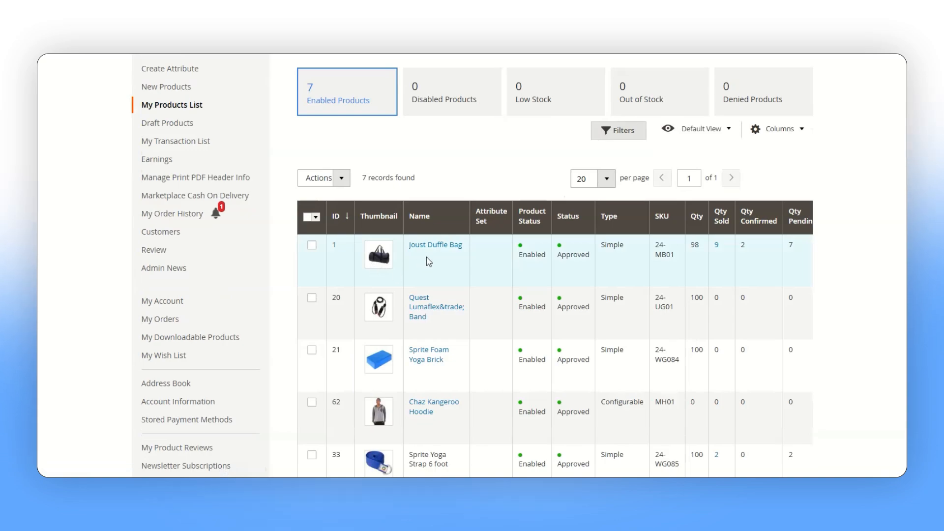
scroll(418, 295, "down", 2)
scroll(590, 221, "down", 1)
scroll(770, 195, "right", 3)
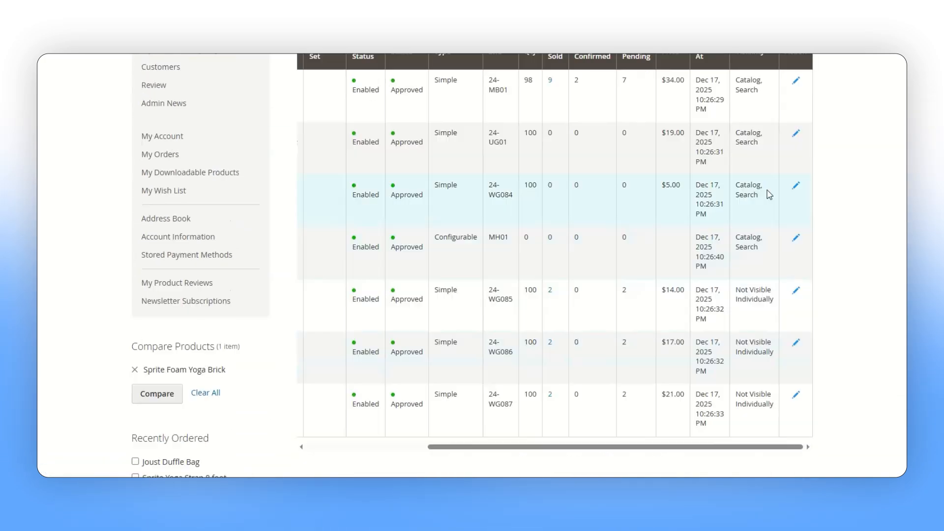
left_click(797, 191)
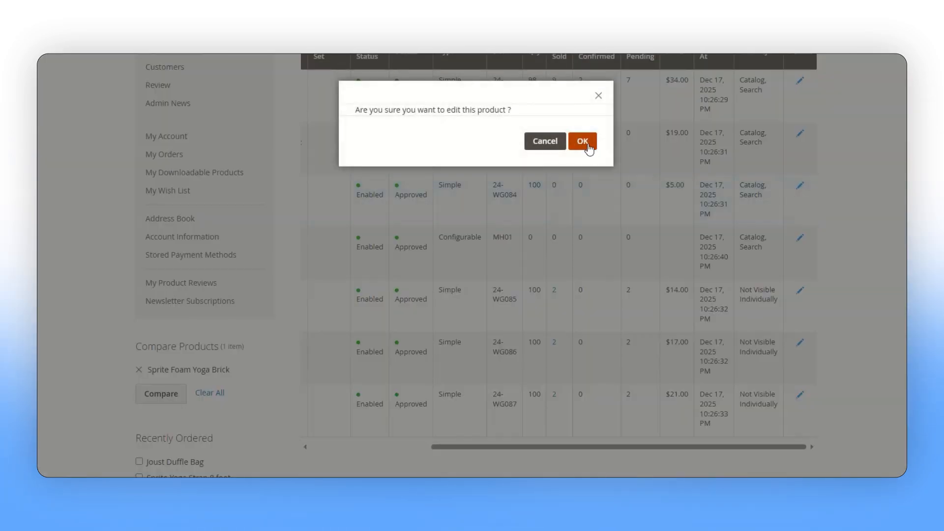
left_click(583, 142)
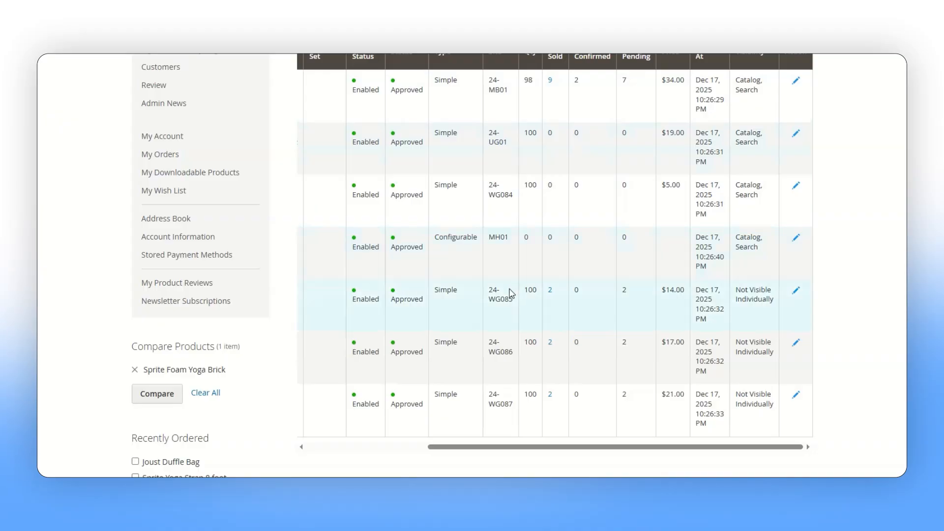
Check the product's Cash On Delivery option and keep it at Yes
scroll(509, 306, "down", 20)
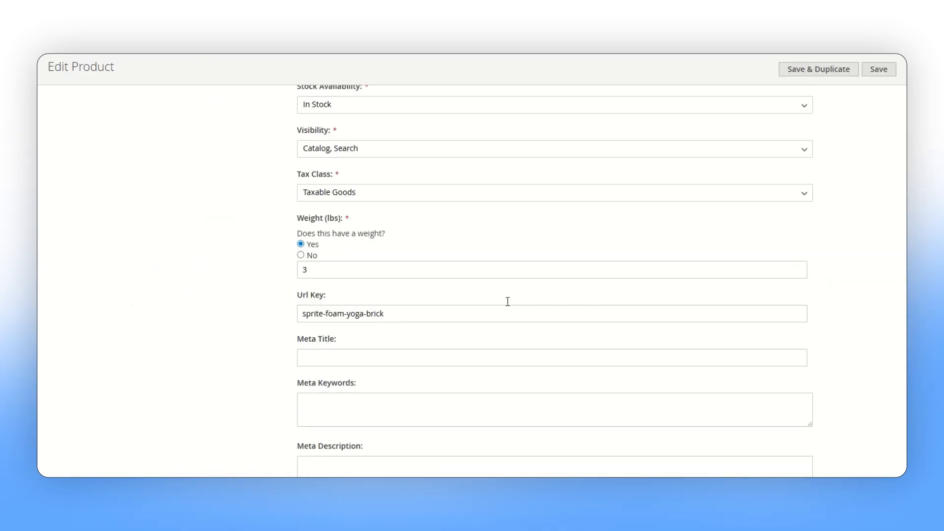
scroll(509, 306, "down", 10)
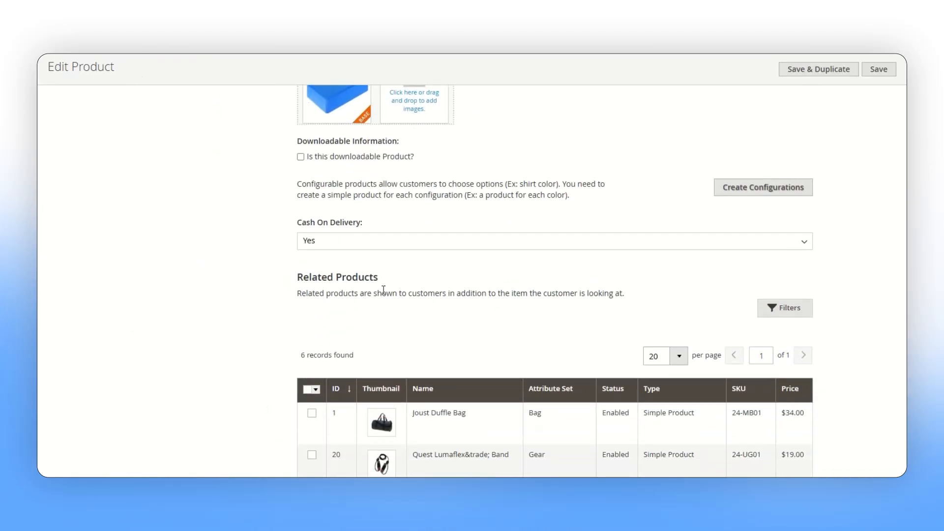
left_click(320, 244)
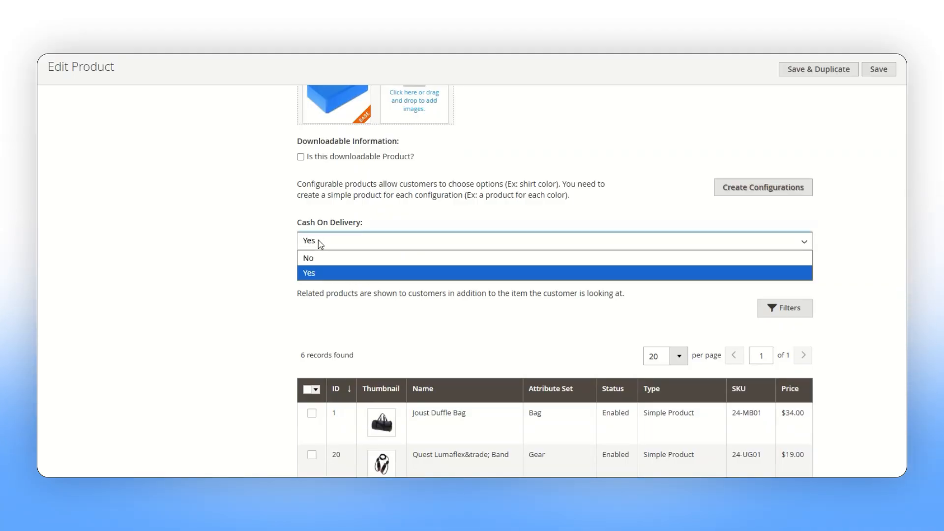
left_click(322, 270)
scroll(779, 185, "up", 1)
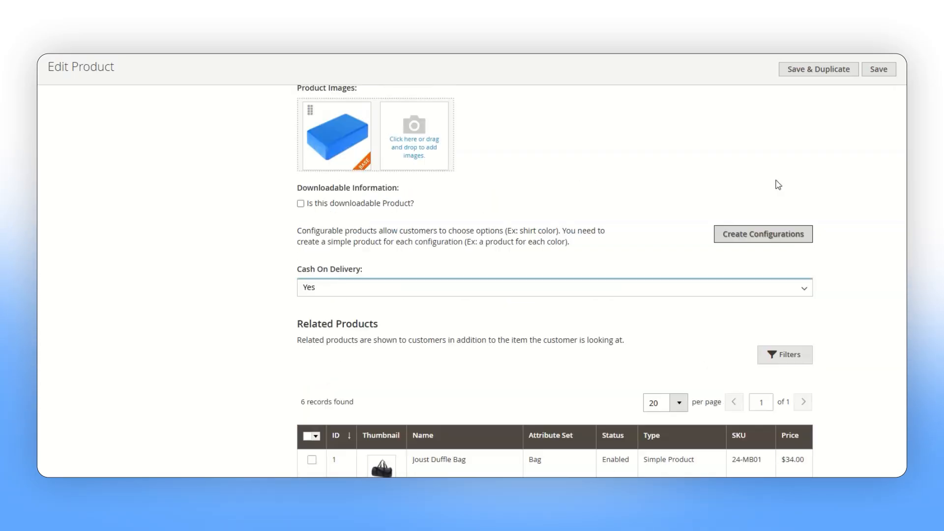
Go to the storefront and open the Joust Duffle Bag from the Gear category's bags
scroll(565, 207, "up", 20)
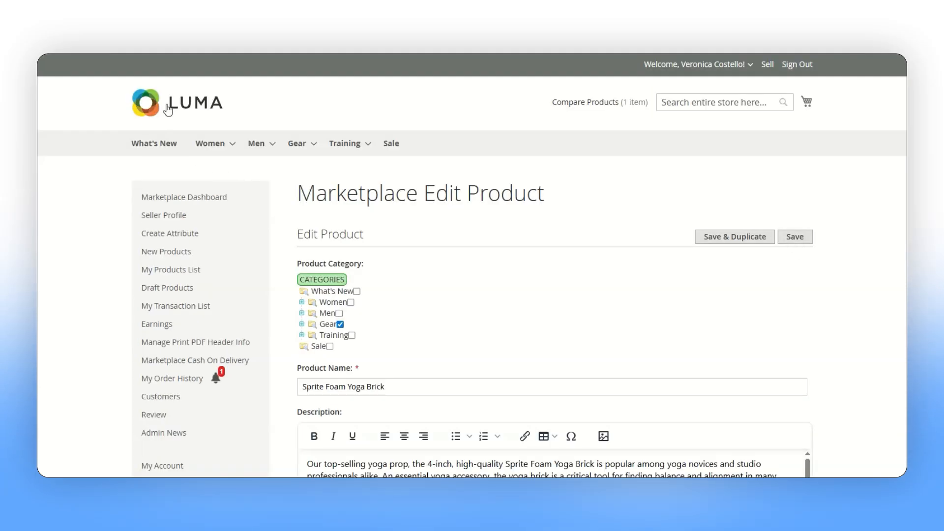
left_click(167, 109)
mouse_move(314, 143)
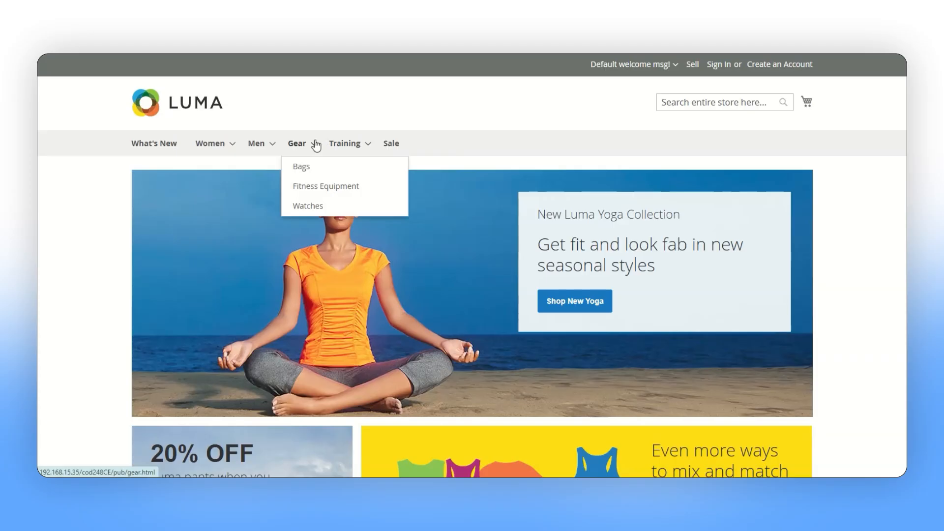
left_click(309, 170)
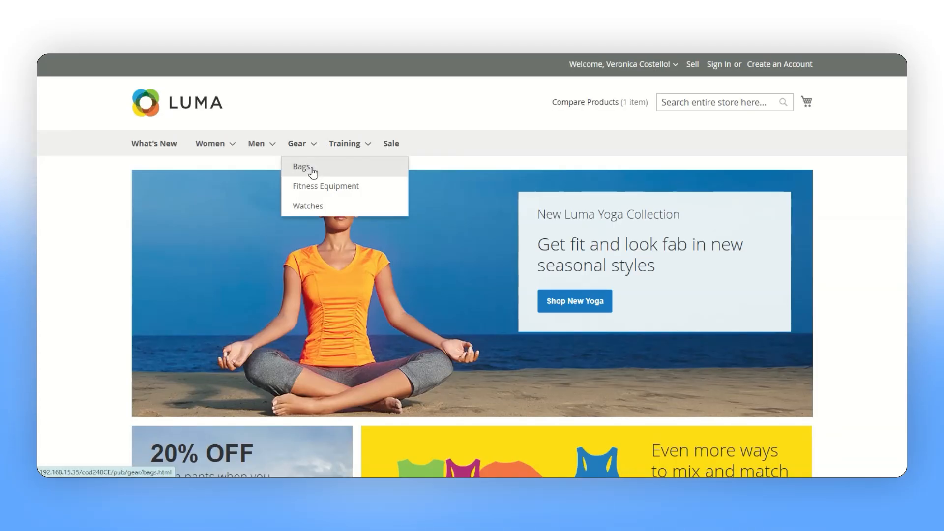
scroll(311, 230, "down", 3)
left_click(293, 342)
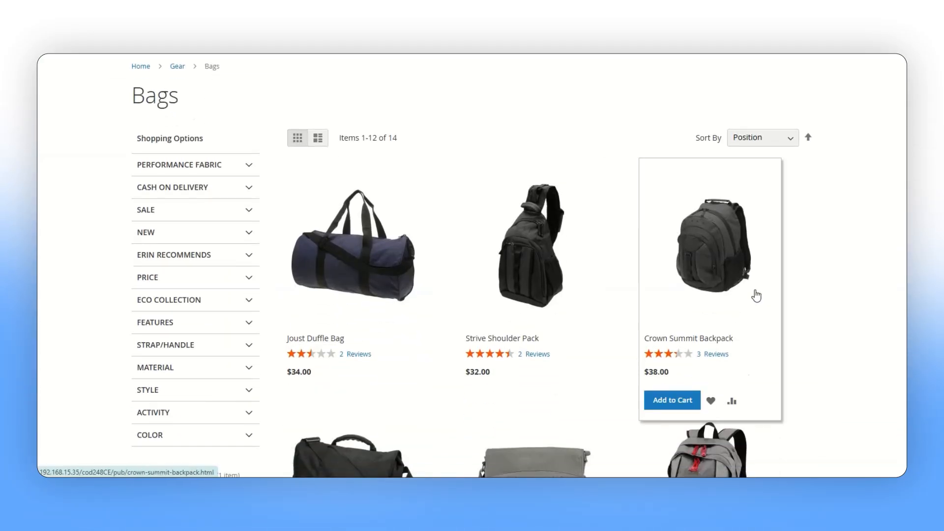
scroll(601, 325, "down", 1)
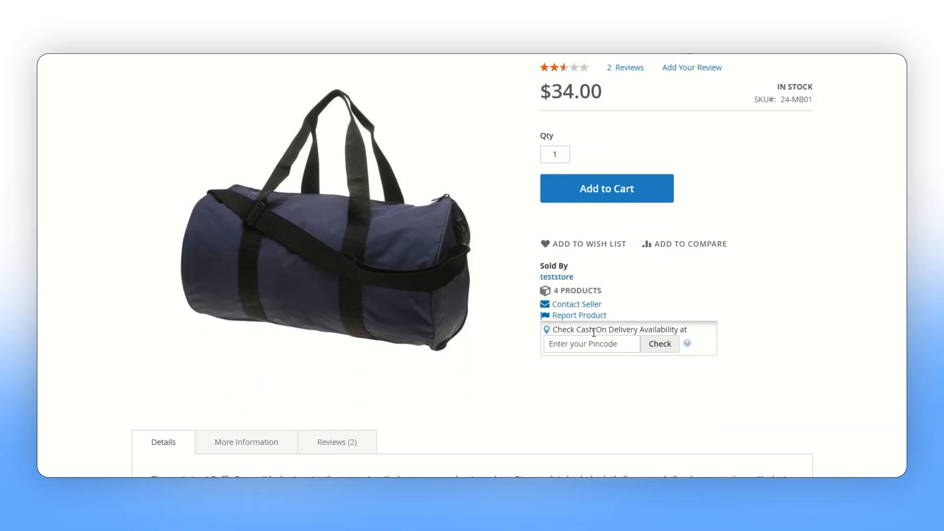
Check the Joust Duffle Bag's cash on delivery availability for postal code 201301
left_click_drag(594, 333, 552, 331)
left_click(712, 340)
left_click(591, 346)
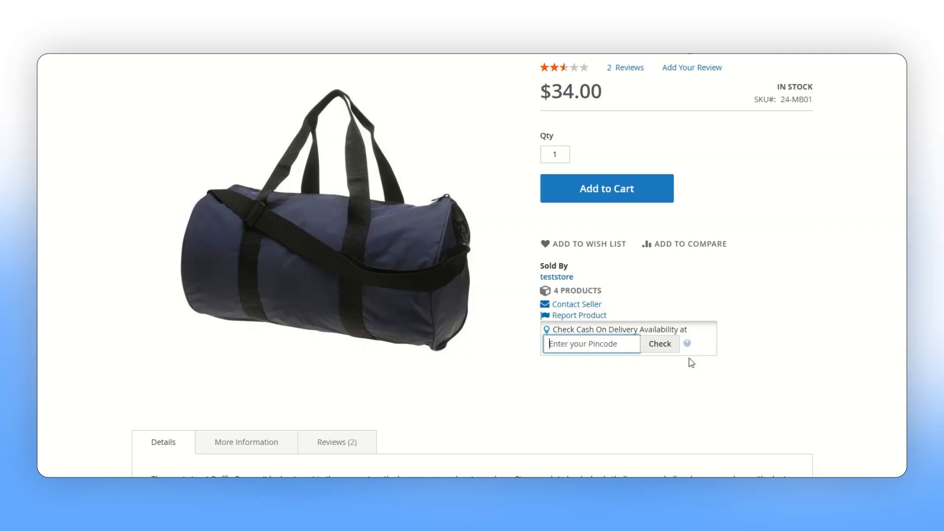
type("201301")
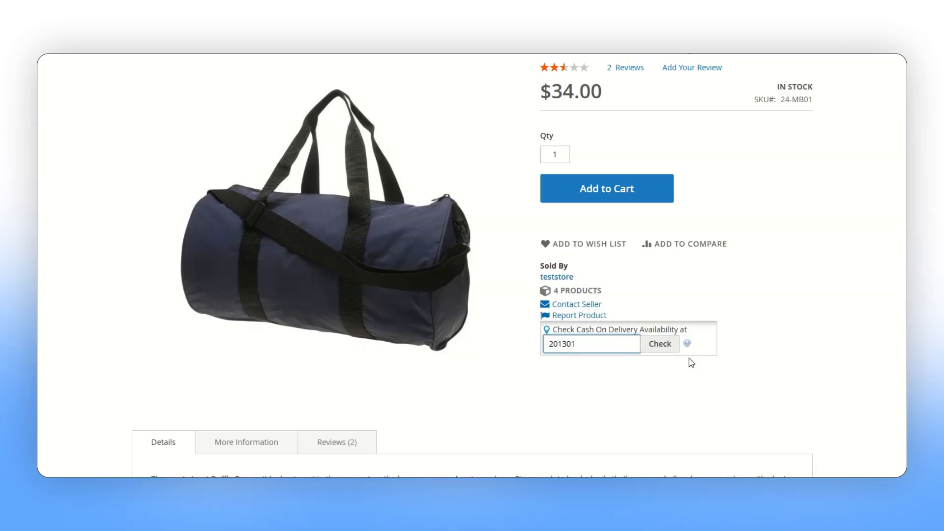
left_click(663, 345)
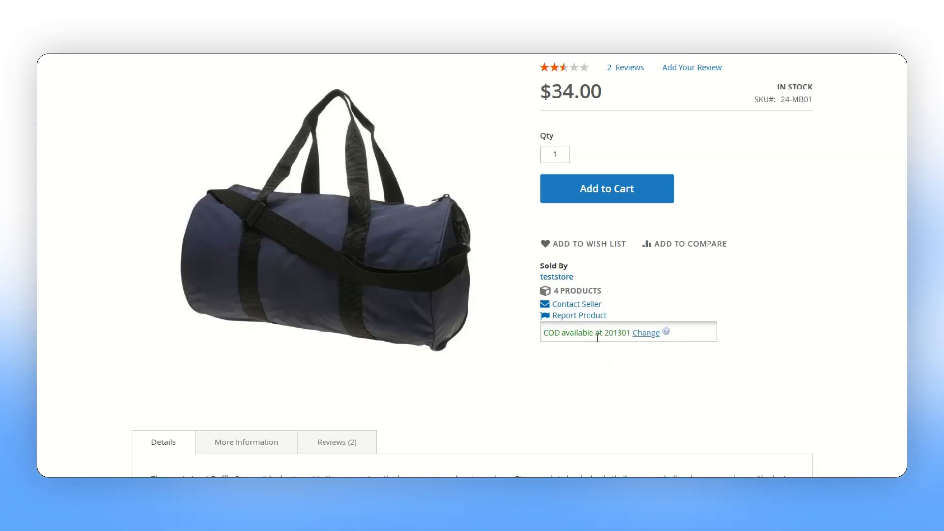
triple_click(615, 334)
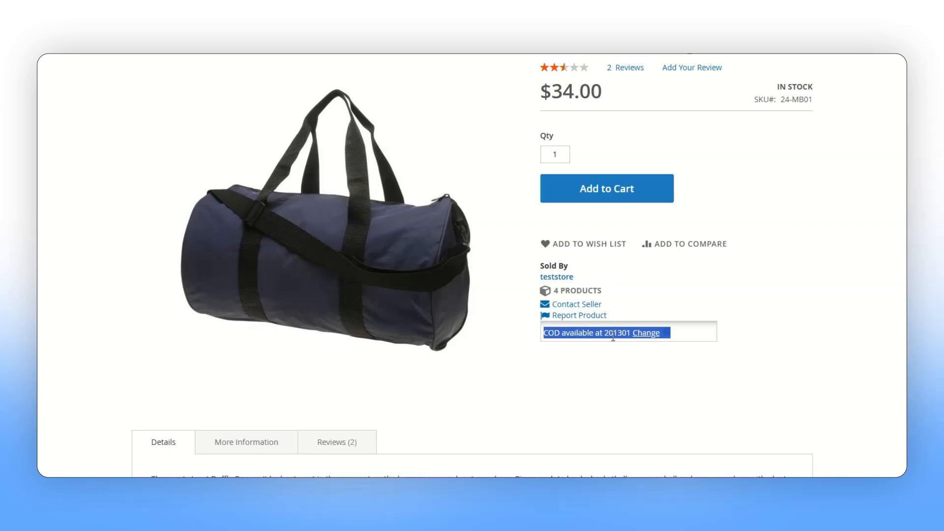
double_click(612, 335)
Change the postal code to 555454 and check cash on delivery availability there
left_click(639, 334)
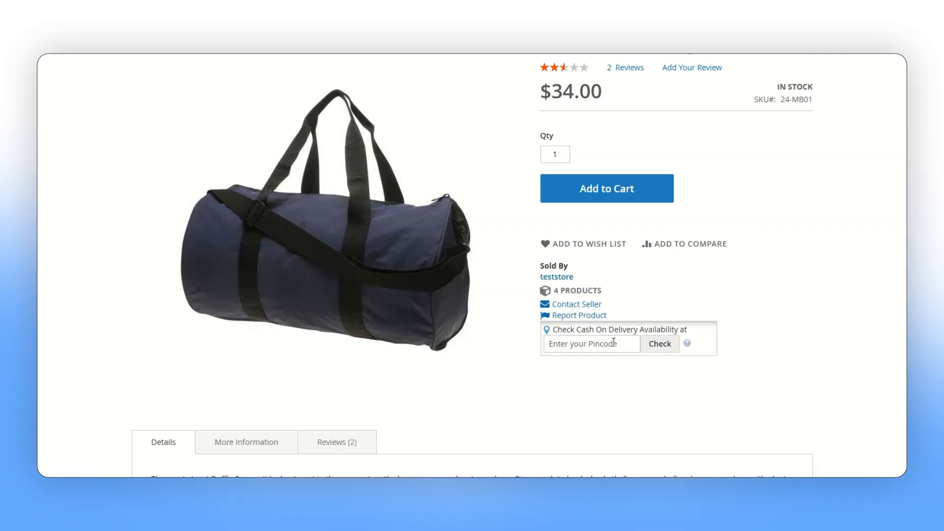
left_click(612, 343)
type("555454")
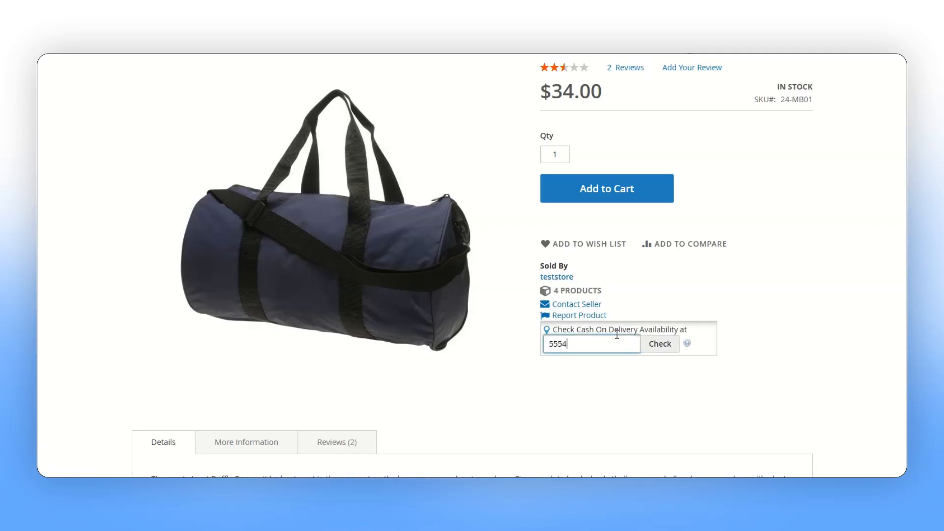
left_click(644, 343)
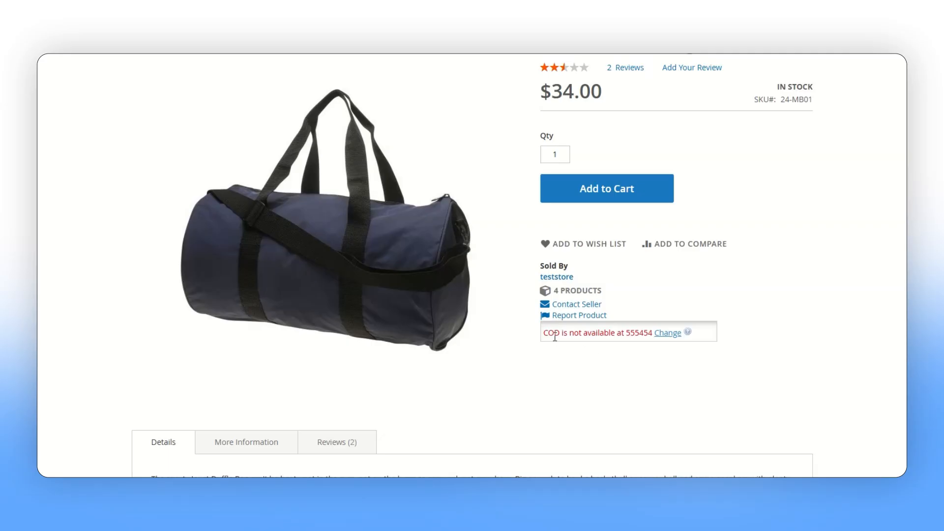
left_click_drag(555, 338, 618, 339)
left_click(618, 347)
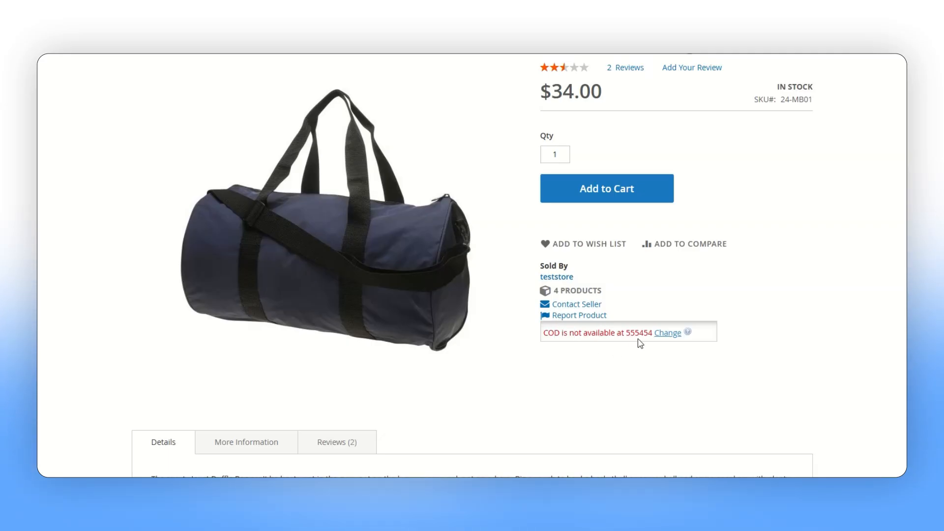
Recheck cash on delivery availability for postal code 201301 and add one Joust Duffle Bag to the cart
left_click(667, 334)
left_click(661, 344)
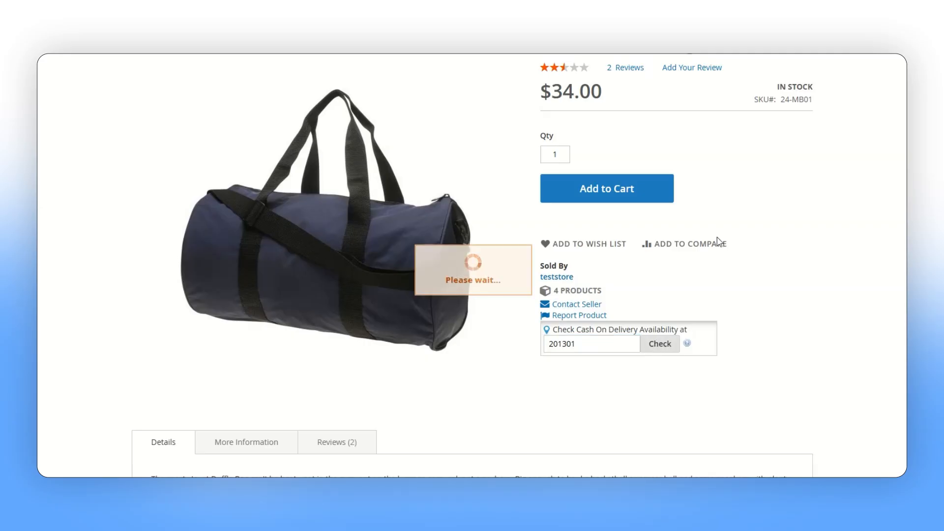
scroll(727, 275, "up", 4)
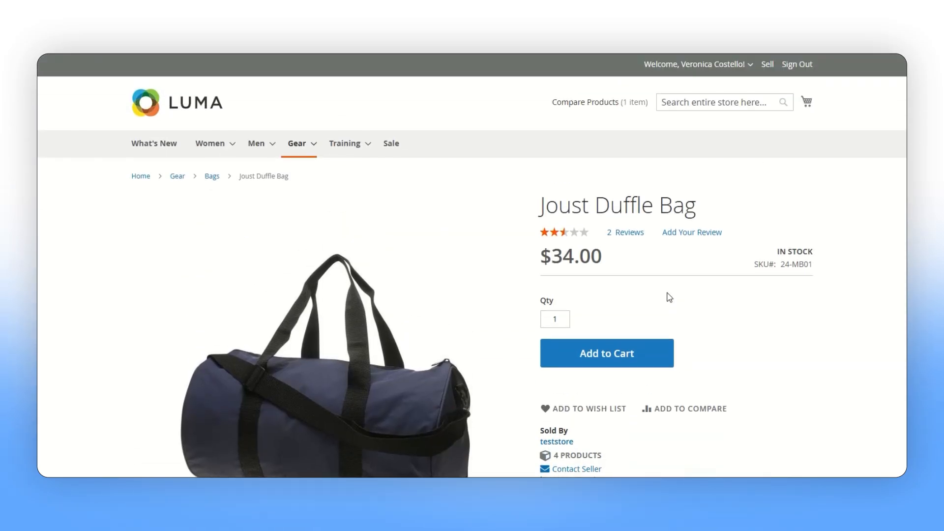
scroll(640, 302, "down", 1)
left_click(615, 308)
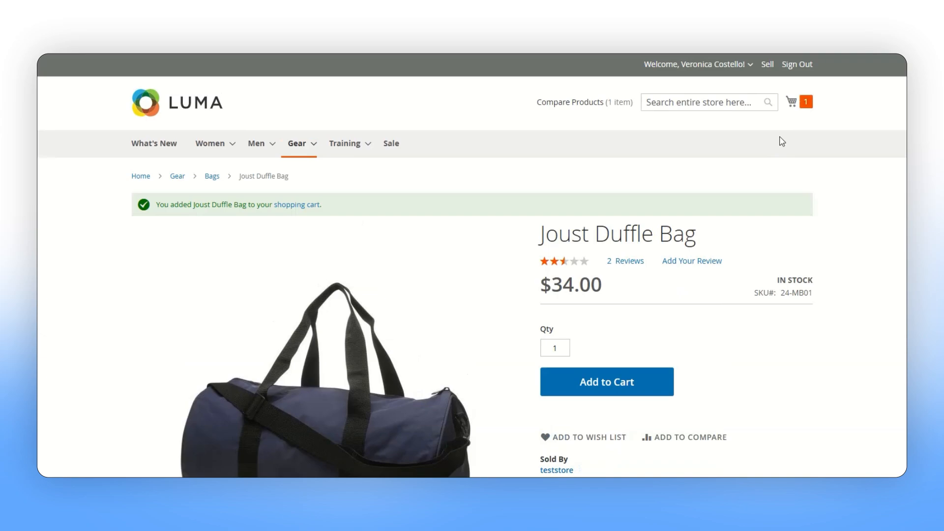
View the full shopping cart and check the cash on delivery status of the Joust Duffle Bag
left_click(792, 102)
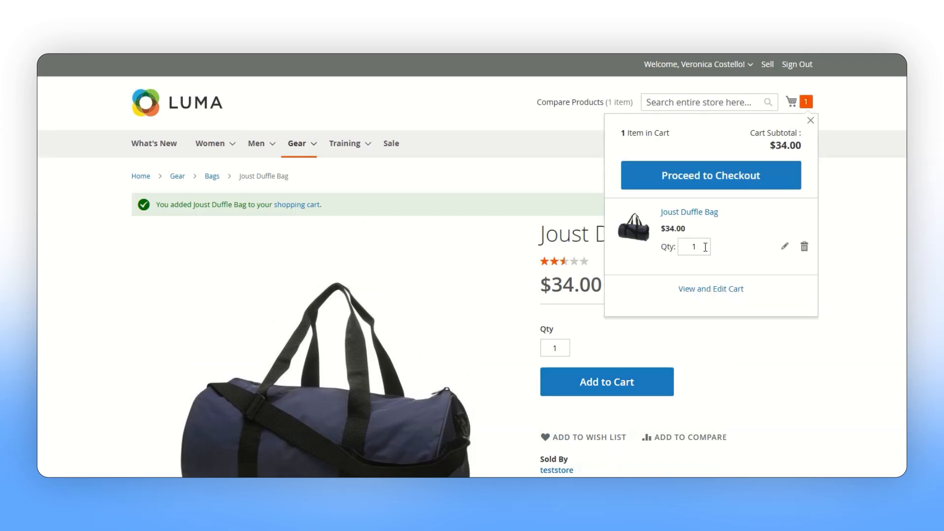
left_click(702, 294)
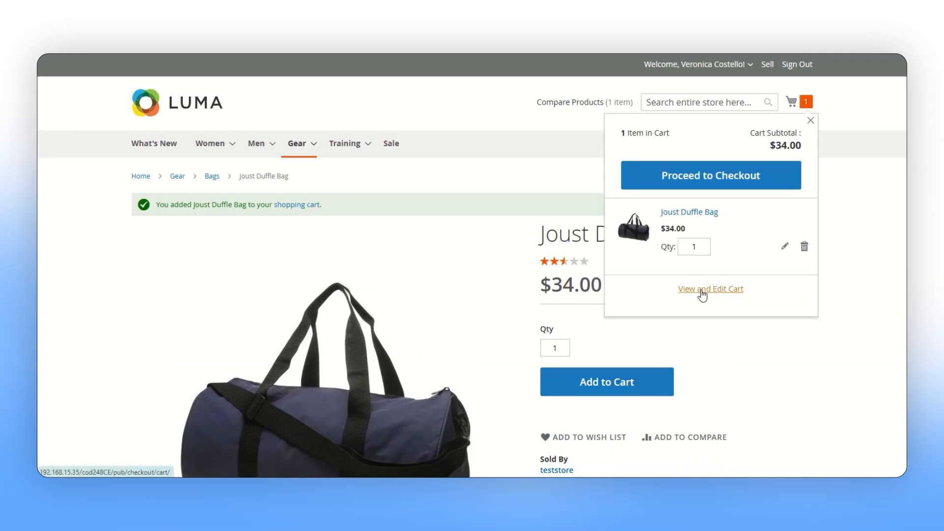
scroll(432, 316, "down", 2)
scroll(385, 314, "up", 2)
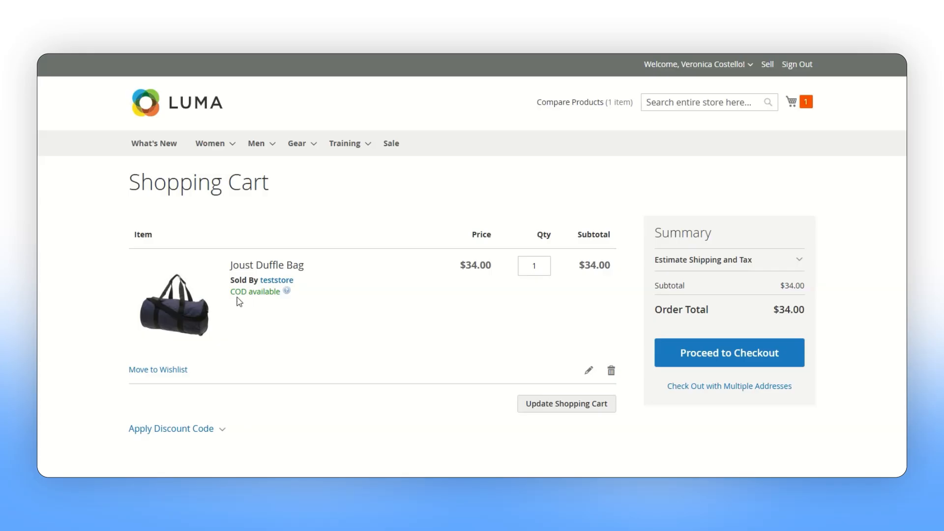
triple_click(235, 294)
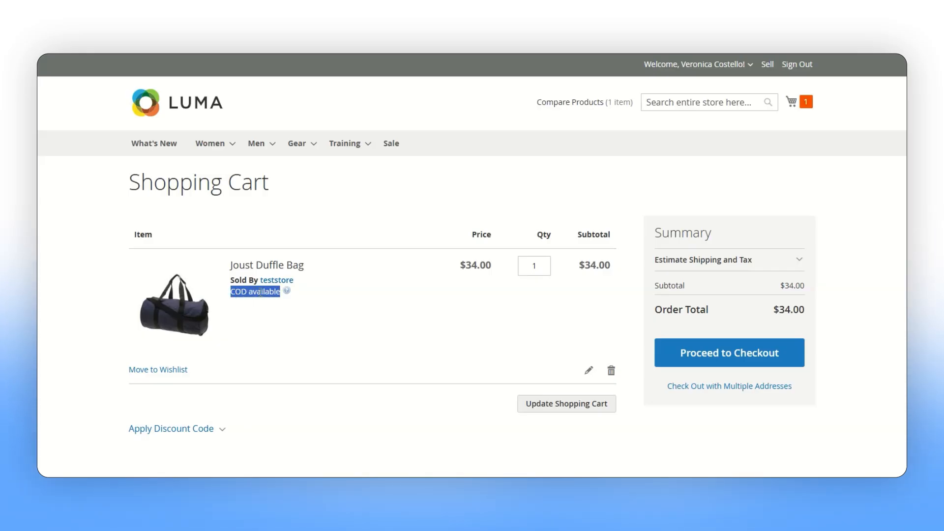
left_click(245, 308)
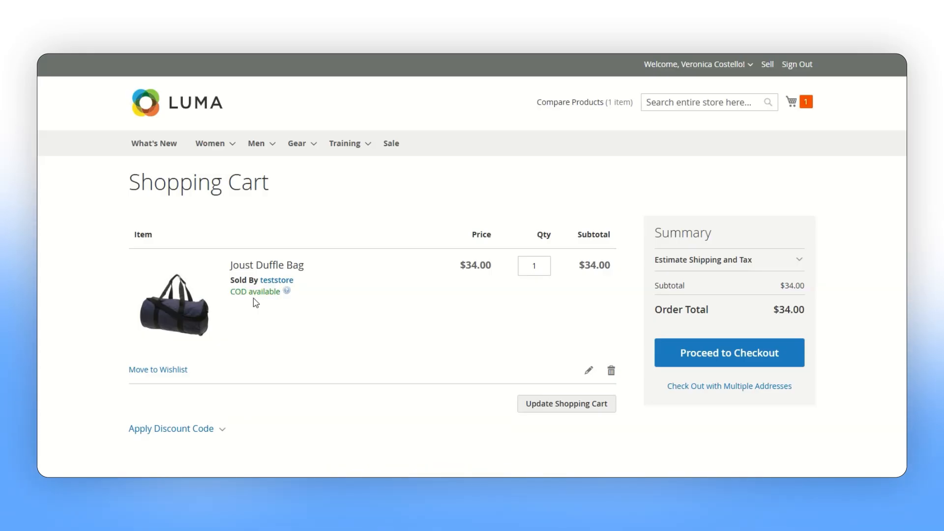
Proceed to checkout, keep the saved shipping address and the $5.00 Flat Rate shipping, and continue to Review & Payments
left_click(730, 352)
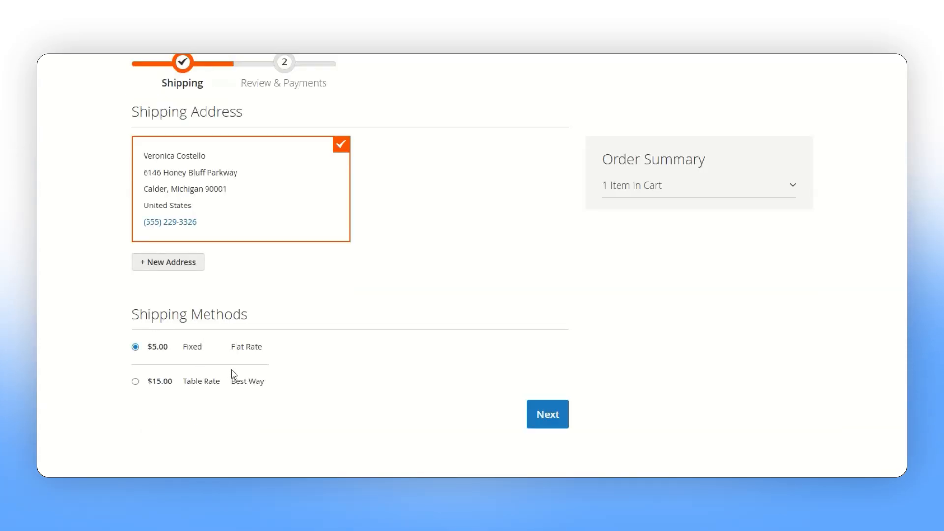
left_click(532, 411)
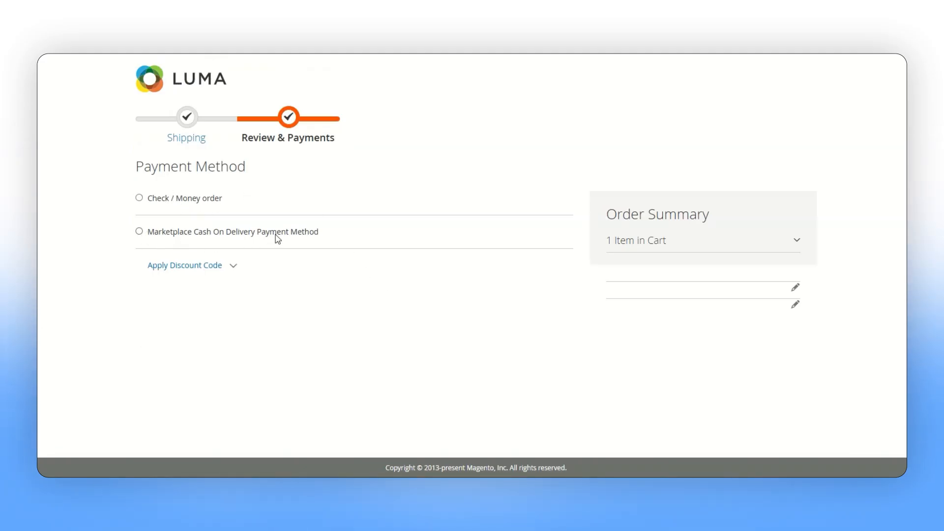
Choose Marketplace Cash On Delivery Payment Method, check its extra fee, and place the order
left_click(139, 231)
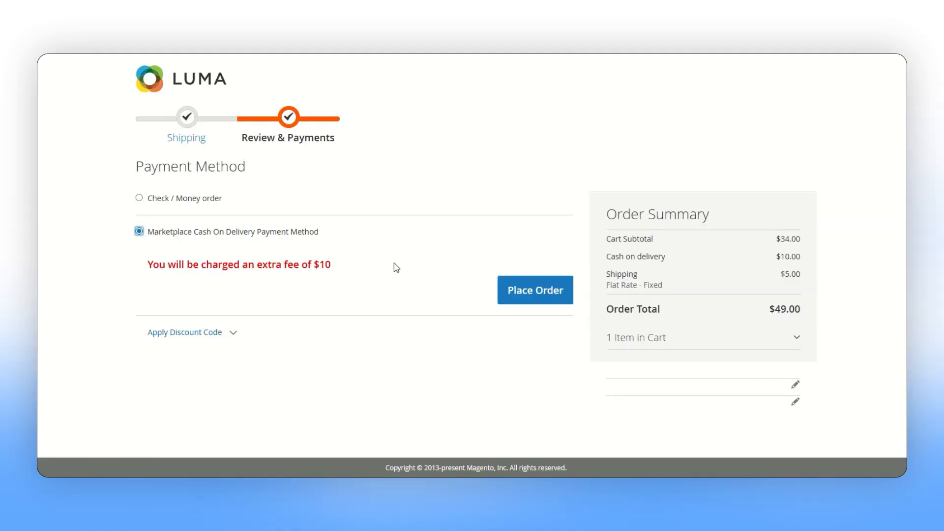
left_click_drag(315, 265, 331, 264)
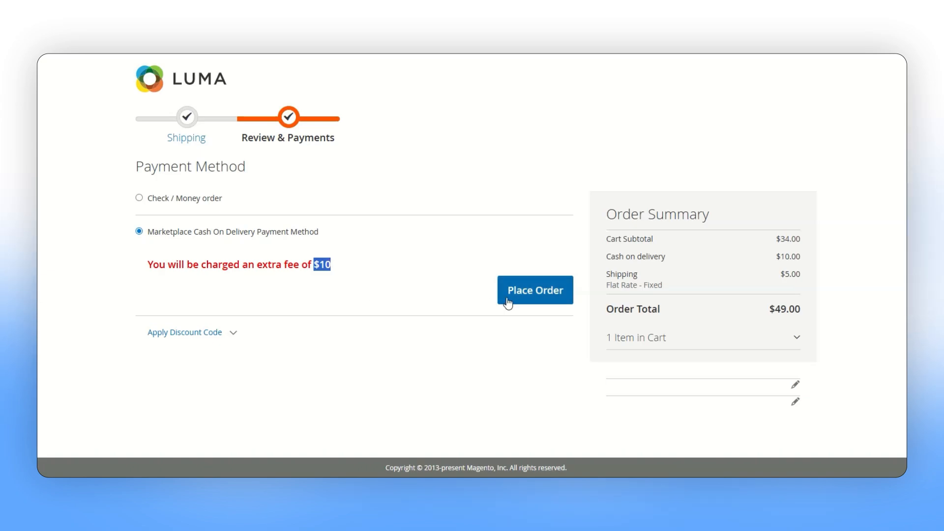
left_click(531, 294)
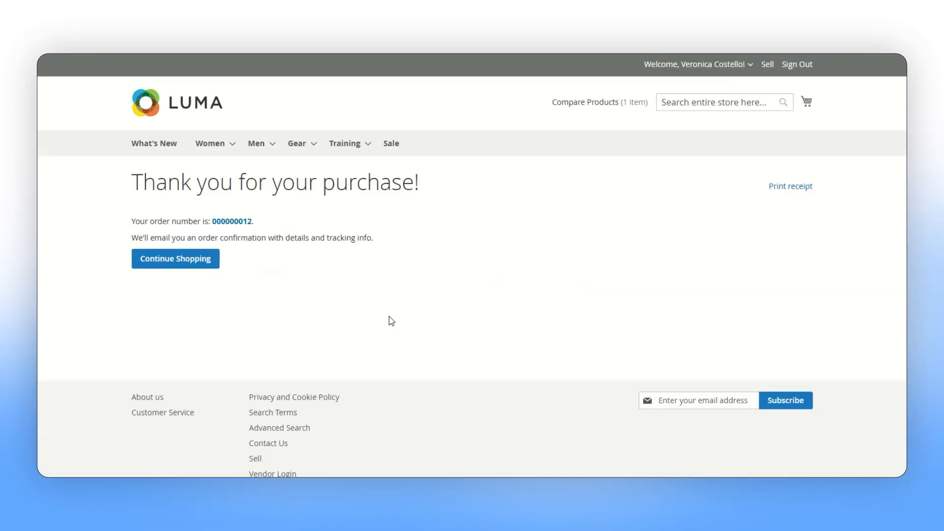
Open the newly placed order's details and examine its cash on delivery charge in the totals
left_click(236, 222)
scroll(397, 284, "down", 3)
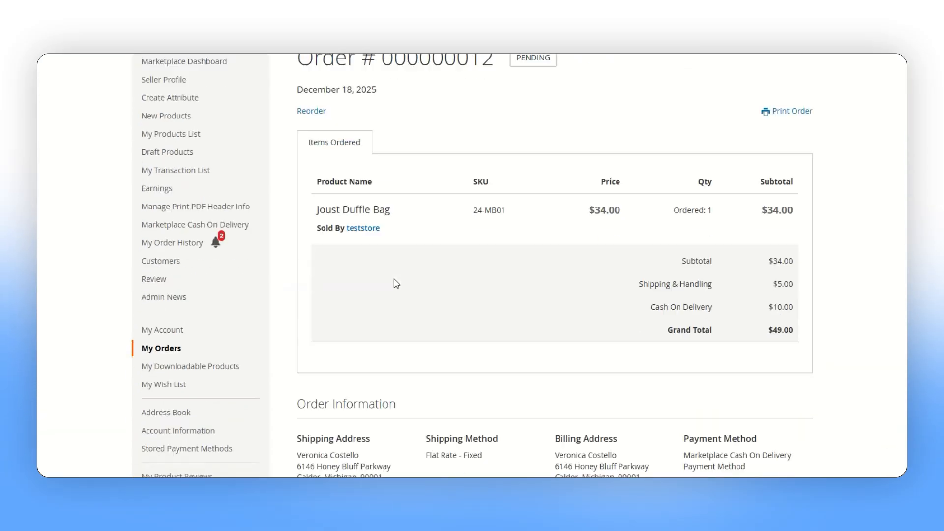
scroll(397, 284, "down", 1)
double_click(776, 281)
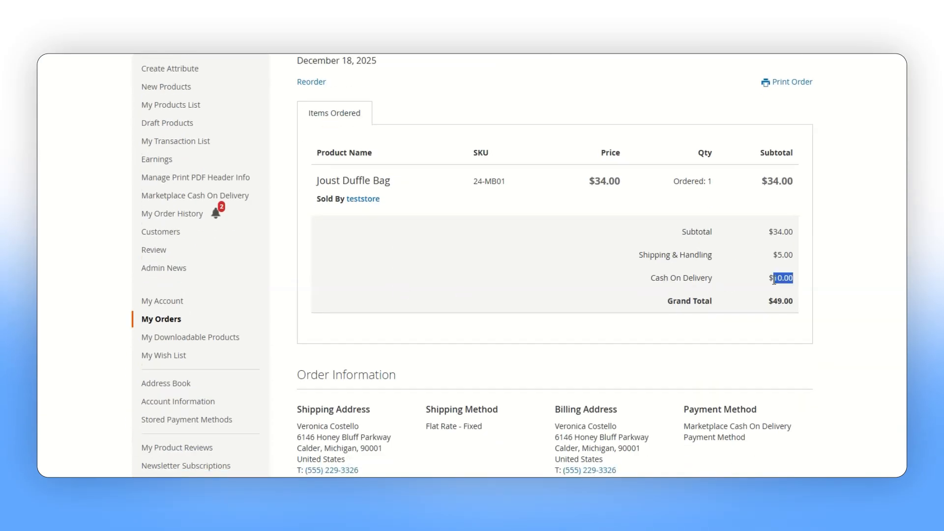
left_click_drag(795, 284, 764, 282)
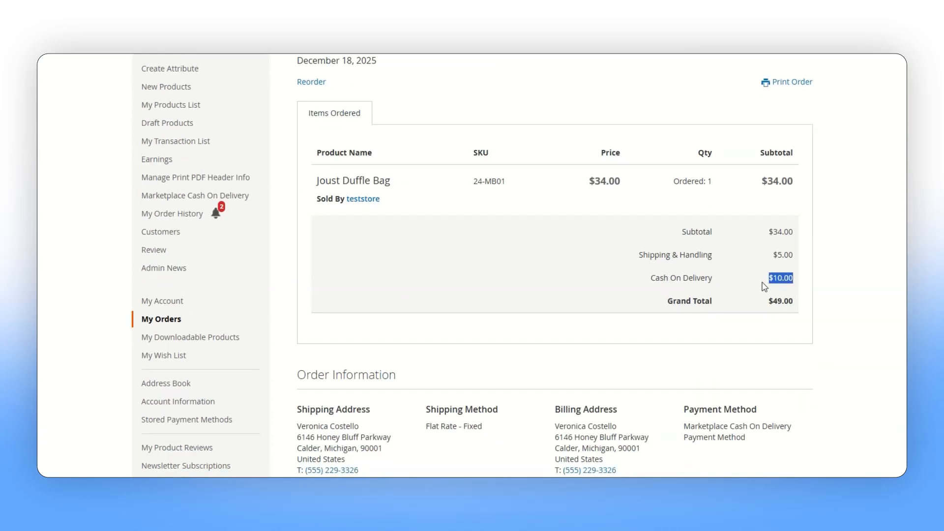
Open the seller's Manage Cash On Delivery Orders list and review the order, collected COD and admin commission statuses
scroll(304, 323, "up", 2)
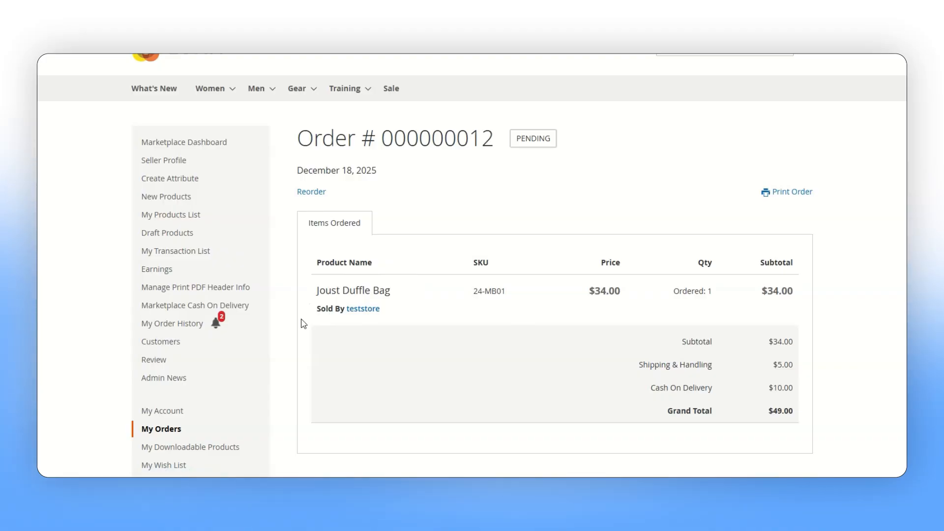
mouse_move(264, 310)
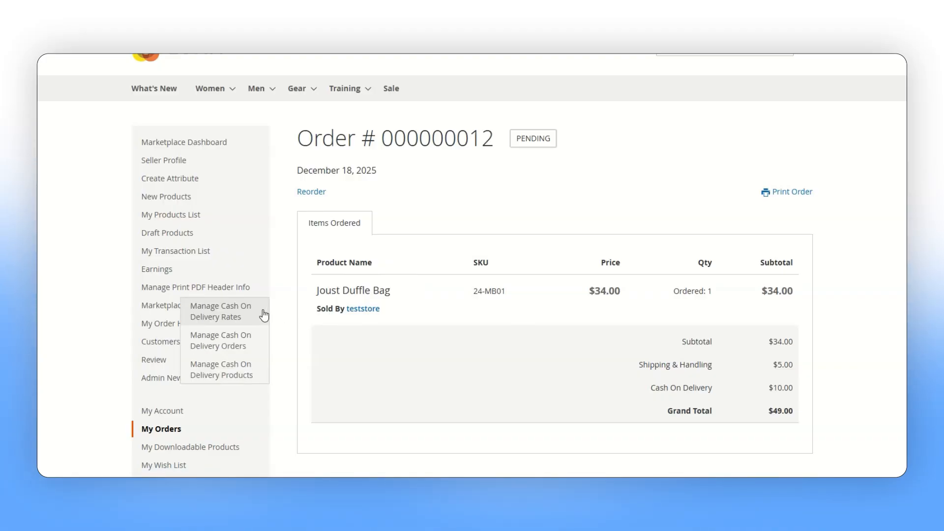
left_click(249, 346)
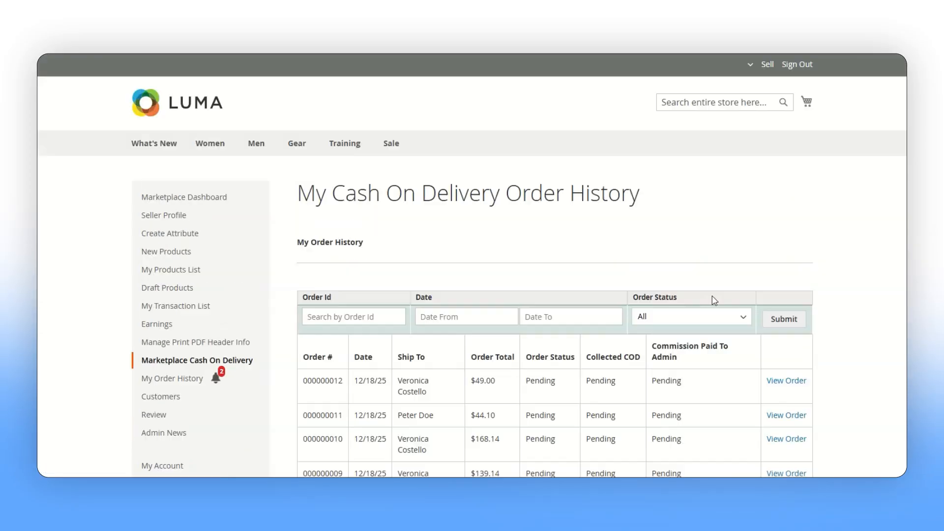
scroll(695, 279, "down", 2)
scroll(679, 281, "down", 2)
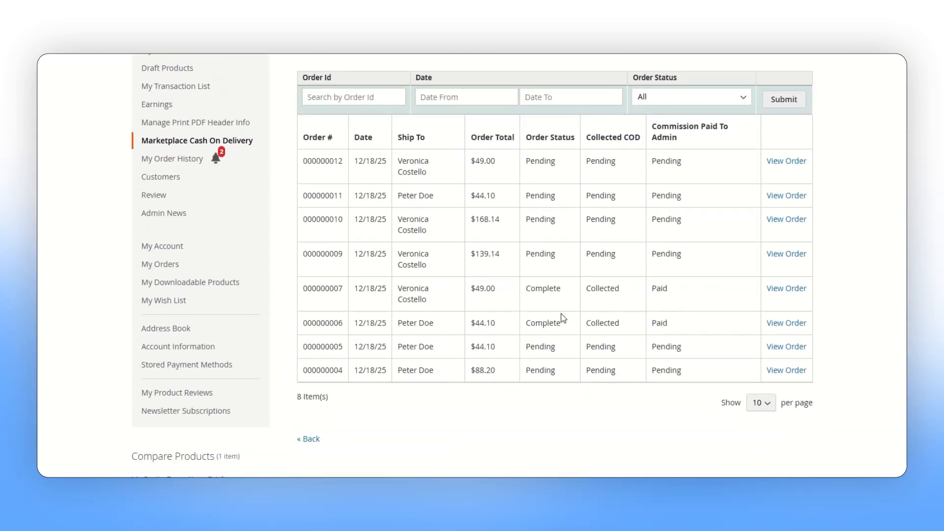
scroll(566, 325, "up", 1)
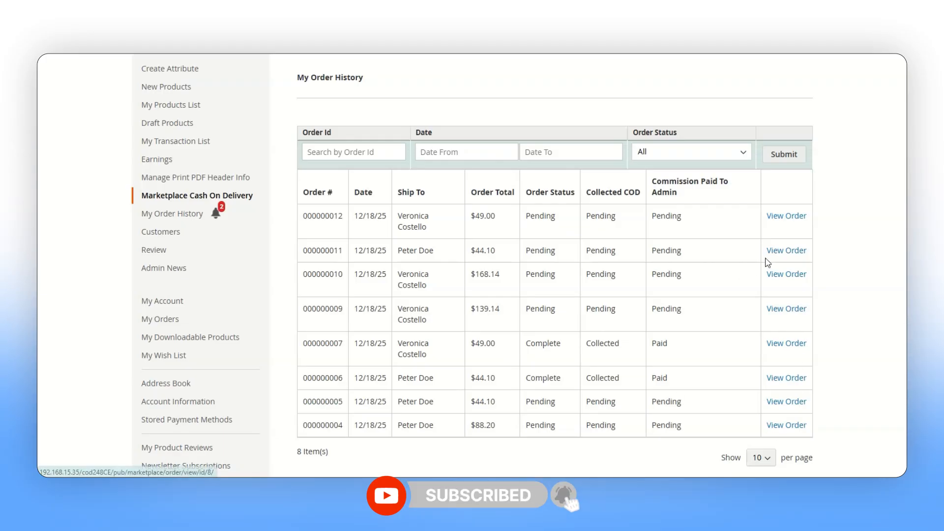
View the newest cash on delivery order and examine its COD charges, vendor amount and admin commission
left_click(776, 217)
scroll(766, 321, "down", 2)
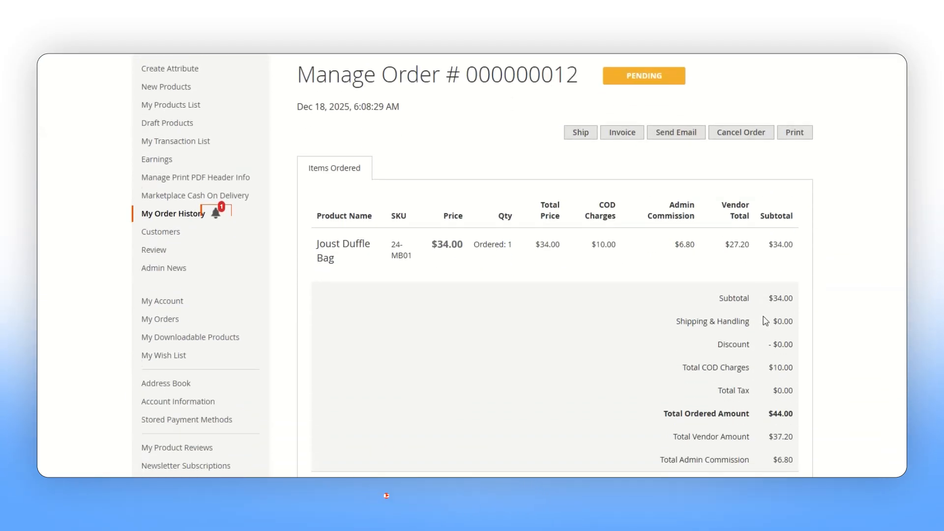
scroll(694, 308, "down", 2)
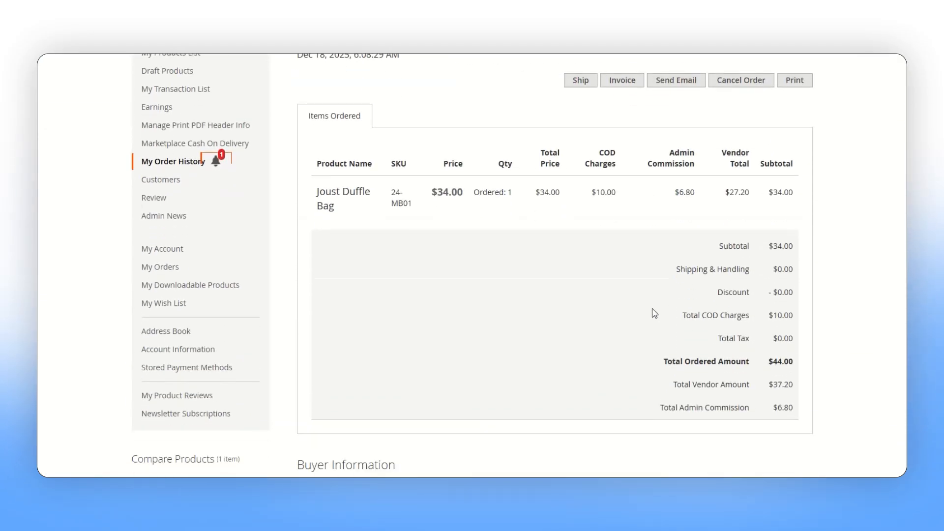
Create and submit a shipment for the Joust Duffle Bag order without comments
scroll(585, 256, "up", 4)
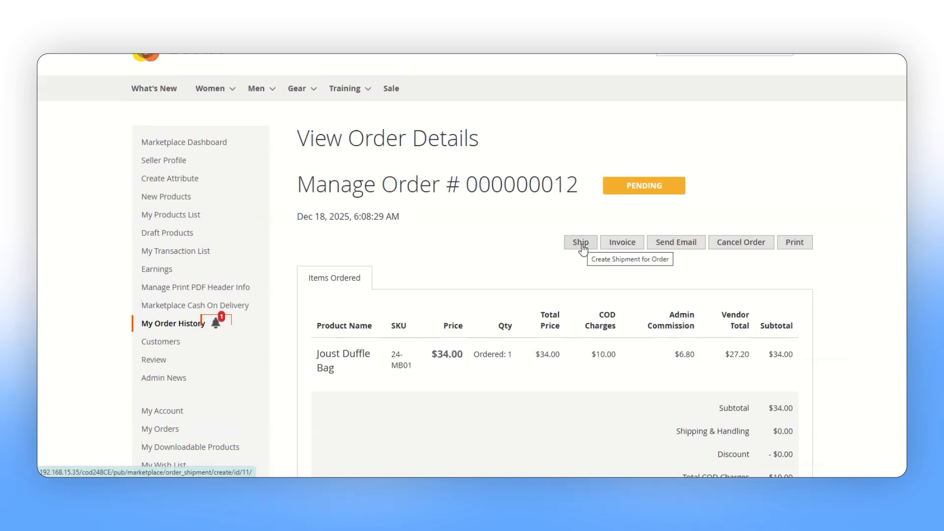
left_click(585, 255)
scroll(421, 326, "down", 4)
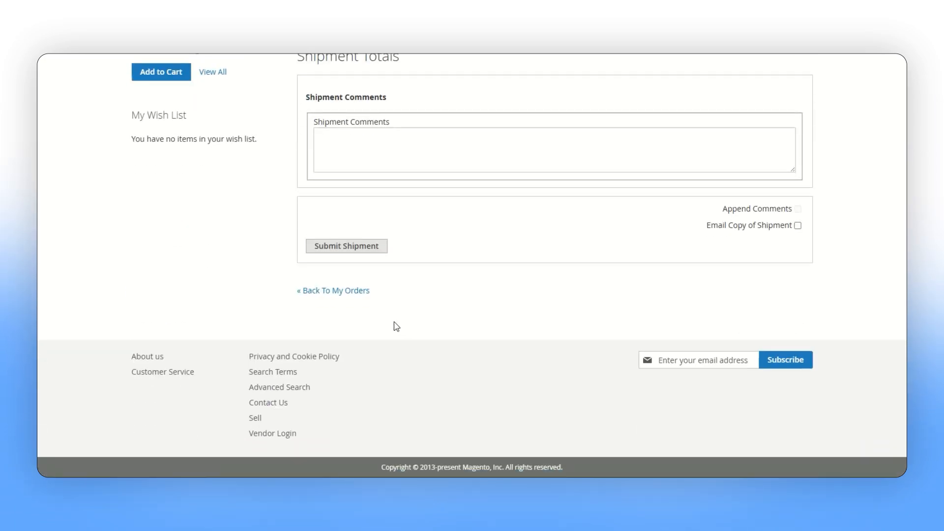
left_click(368, 256)
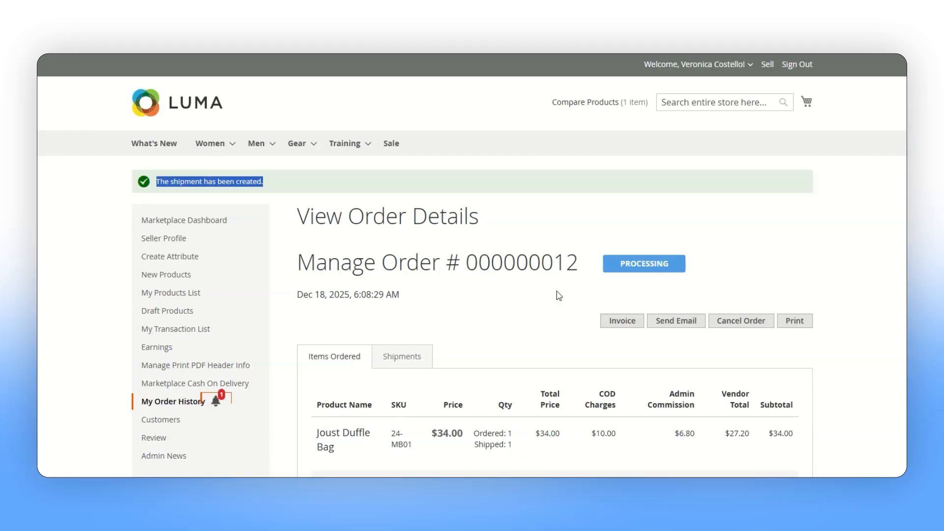
Create and submit the invoice for the shipped Joust Duffle Bag order
left_click(612, 322)
scroll(447, 300, "down", 10)
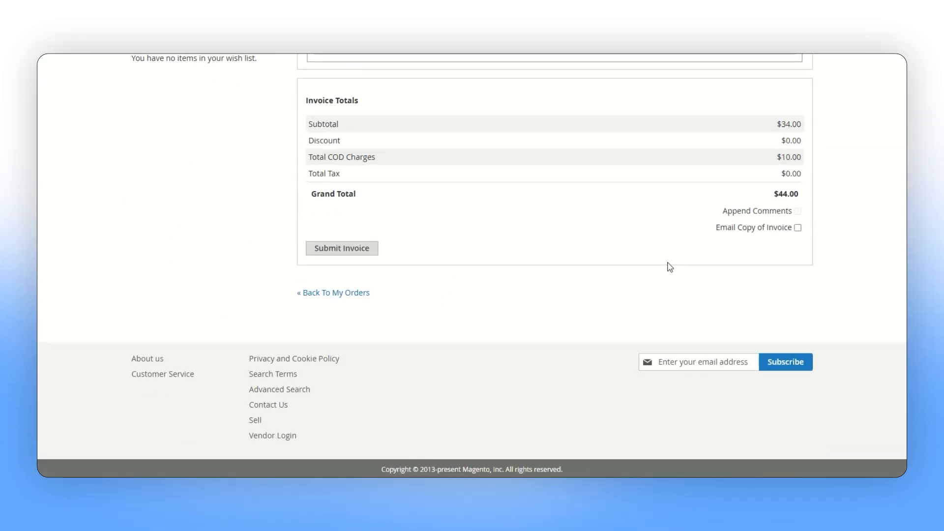
scroll(670, 267, "up", 10)
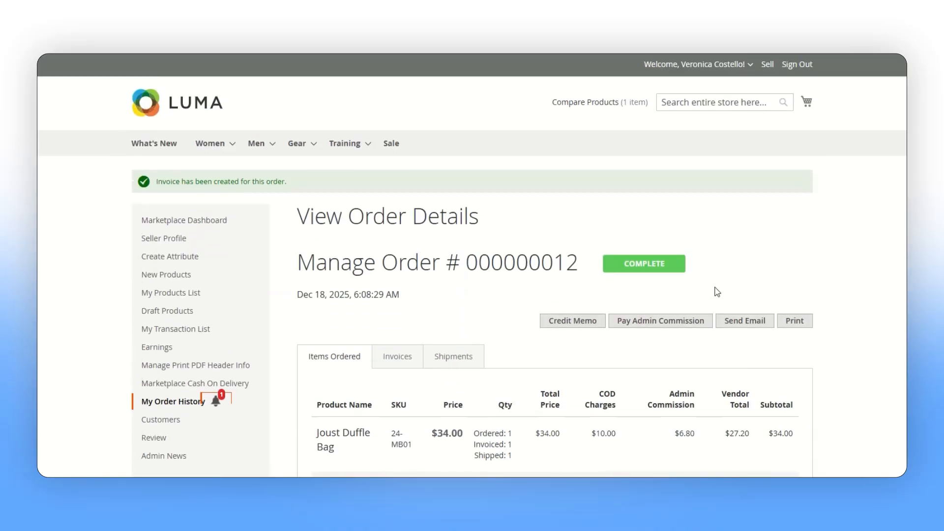
Pay the admin commission for the completed order and accept that the buyer can no longer be refunded
left_click(663, 323)
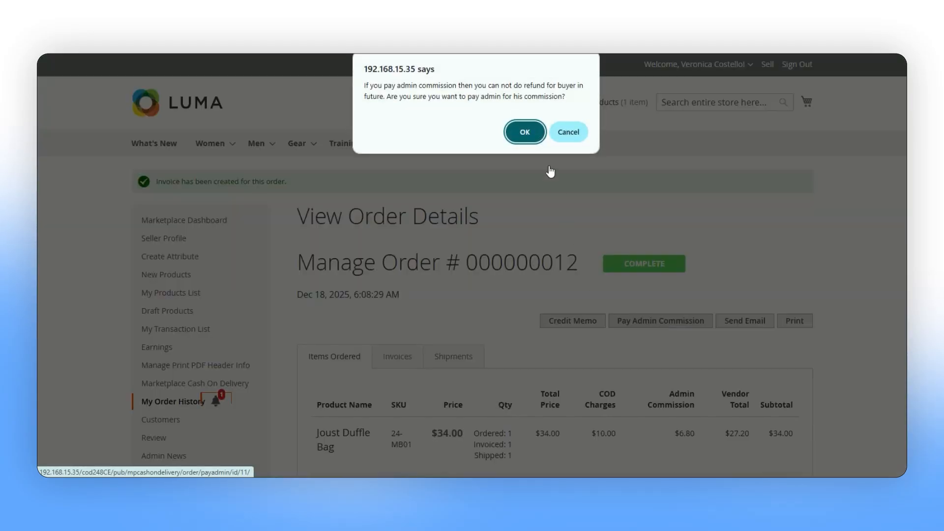
left_click(523, 133)
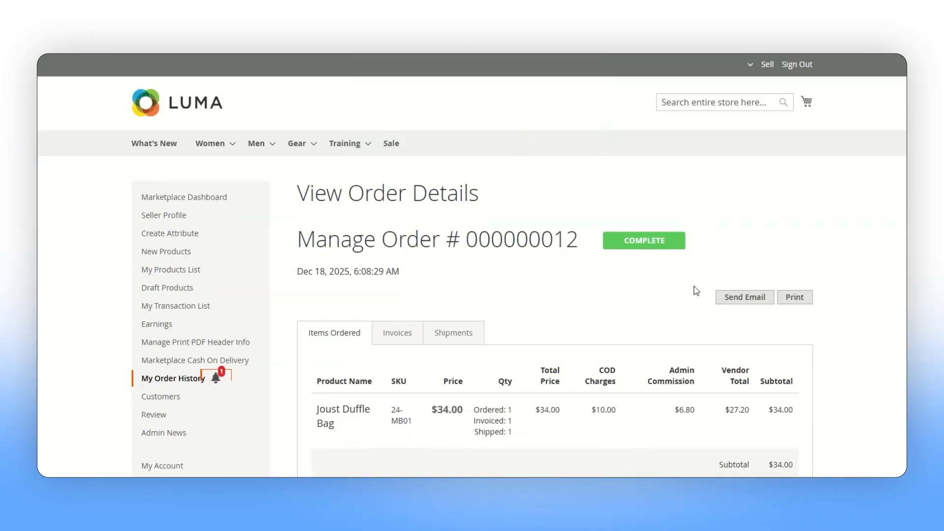
scroll(637, 308, "down", 1)
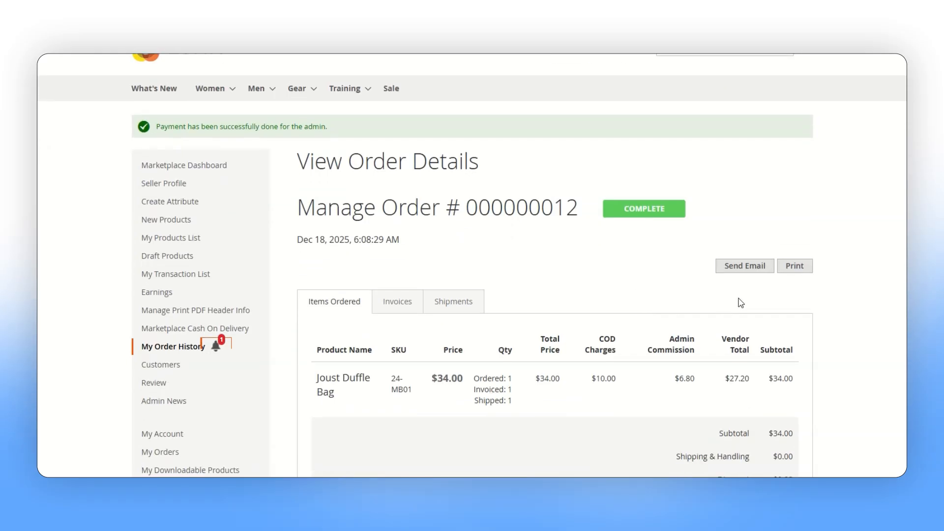
In Manage Cash On Delivery Products, disable cash on delivery for Joust Duffle Bag and Quest Lumaflex Band
mouse_move(236, 329)
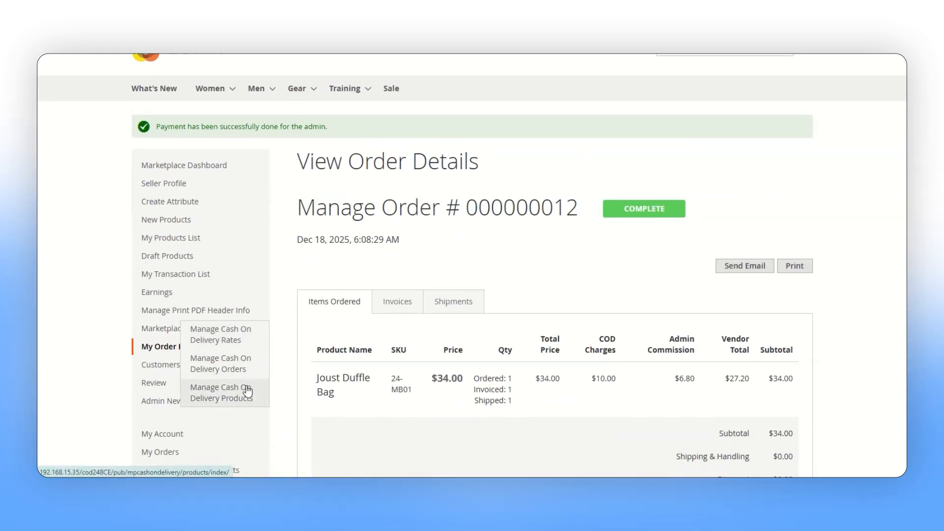
left_click(232, 396)
scroll(561, 337, "down", 2)
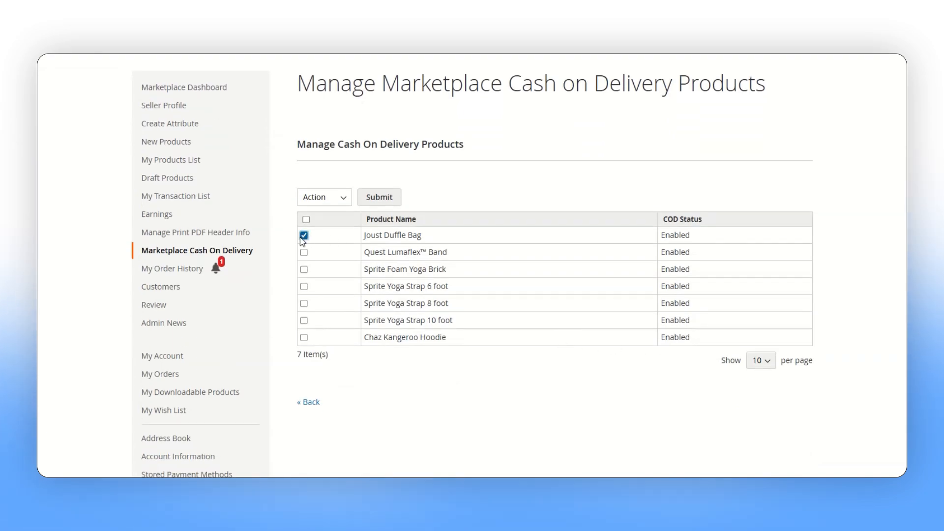
left_click(304, 252)
left_click(324, 197)
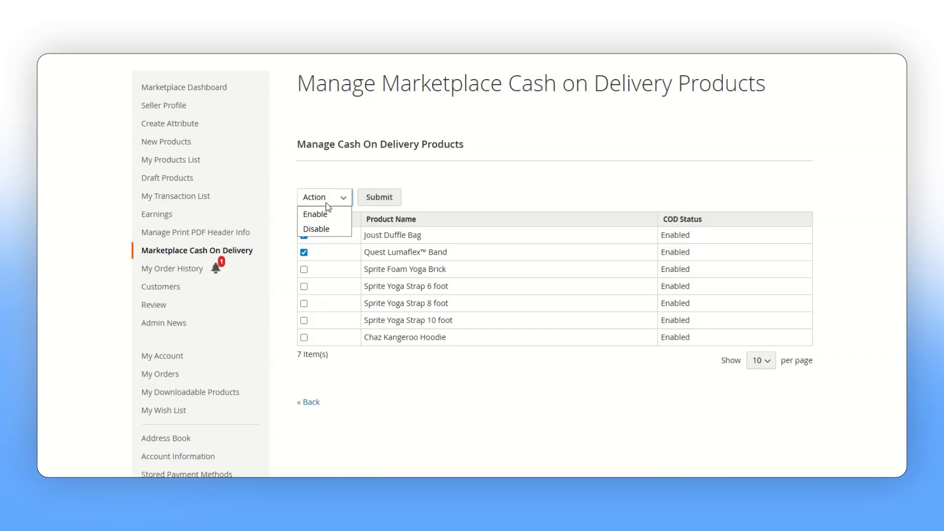
left_click(334, 229)
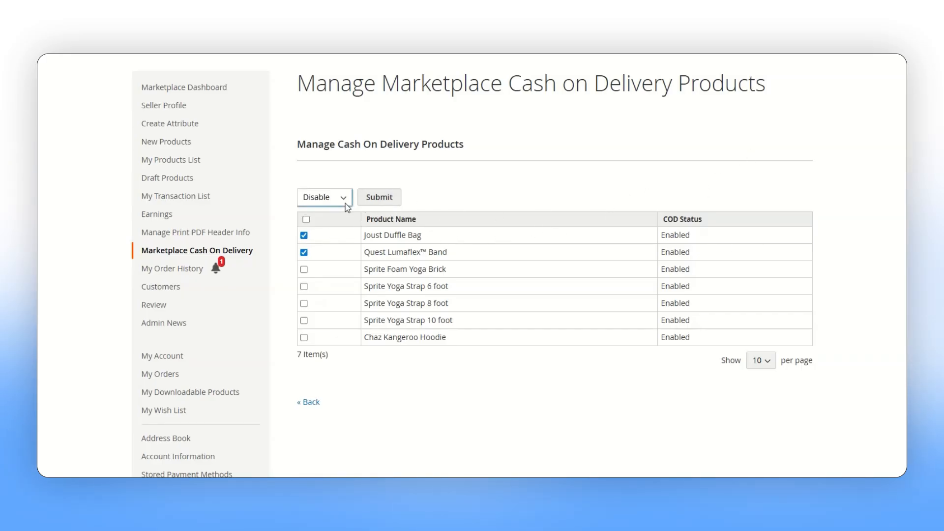
left_click(376, 198)
key("Return")
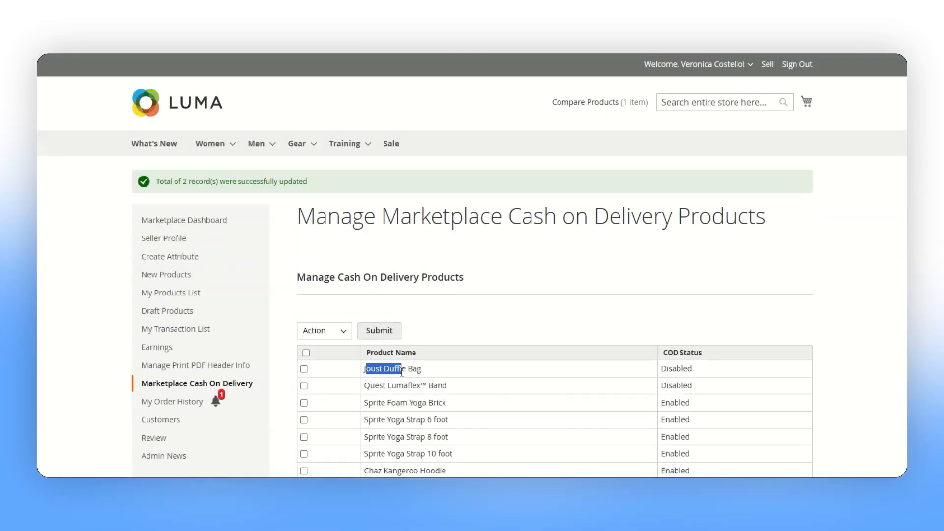
View the Joust Duffle Bag's storefront page and look for the cash on delivery availability check
left_click_drag(402, 372, 413, 371)
left_click(413, 371)
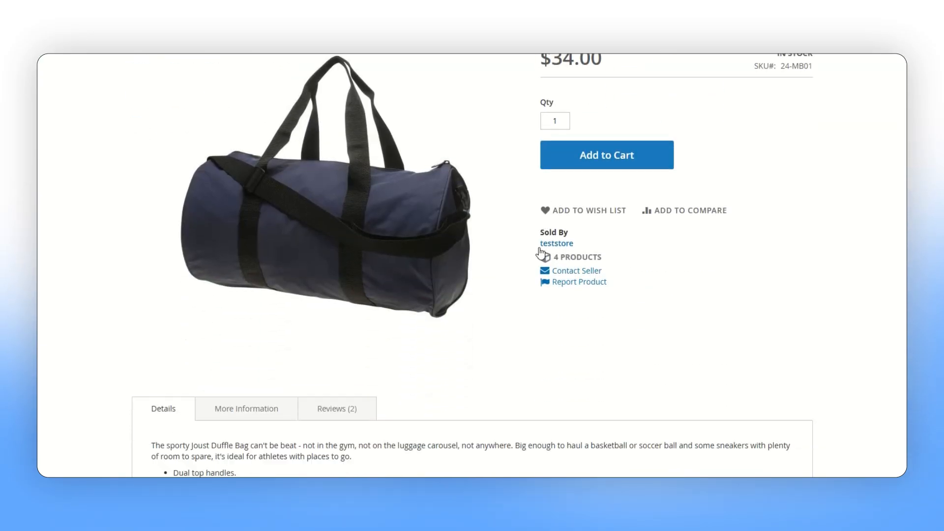
scroll(541, 266, "down", 1)
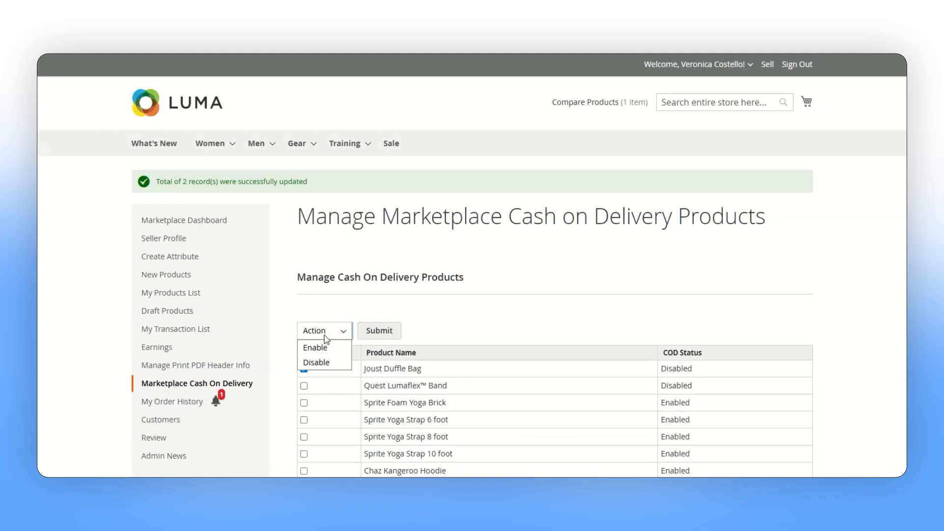
Enable cash on delivery again for the Joust Duffle Bag and confirm the status update
left_click(327, 347)
left_click(382, 335)
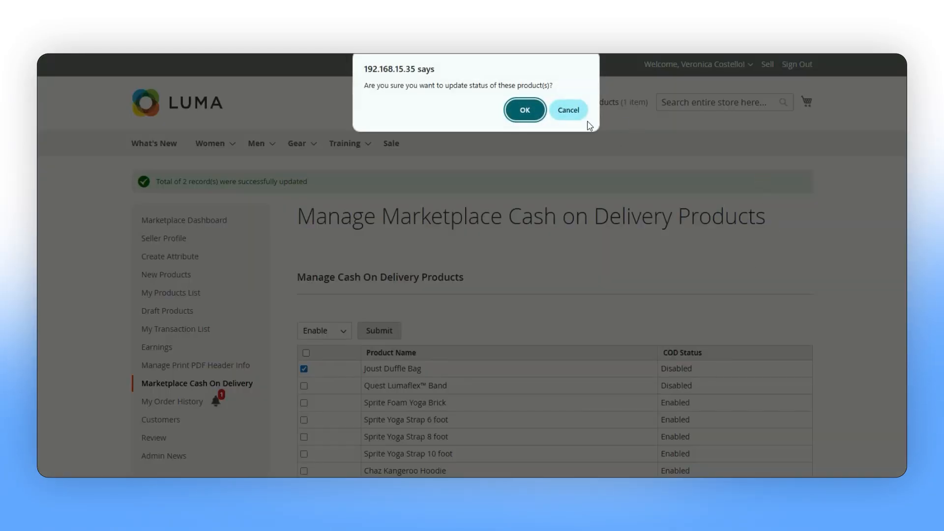
left_click(527, 112)
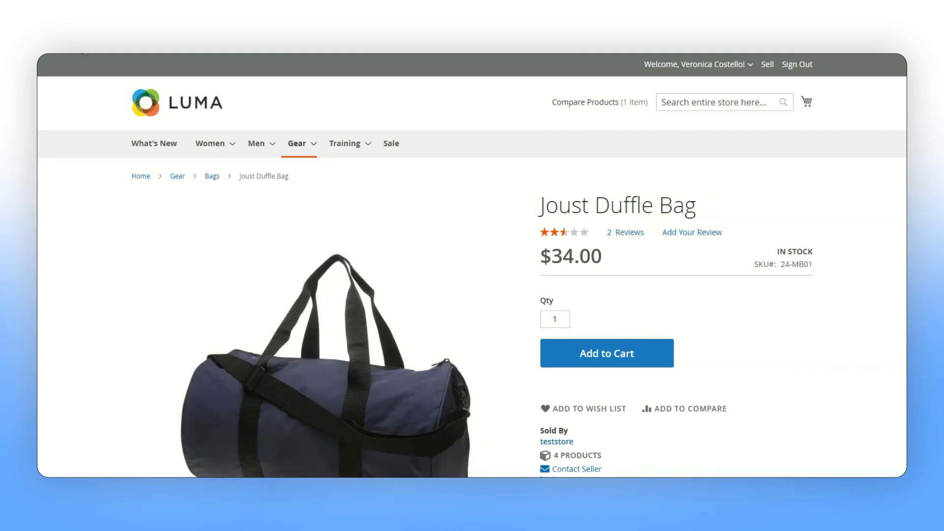
Return to the Joust Duffle Bag's product page and inspect its cash on delivery pincode field
scroll(487, 318, "down", 5)
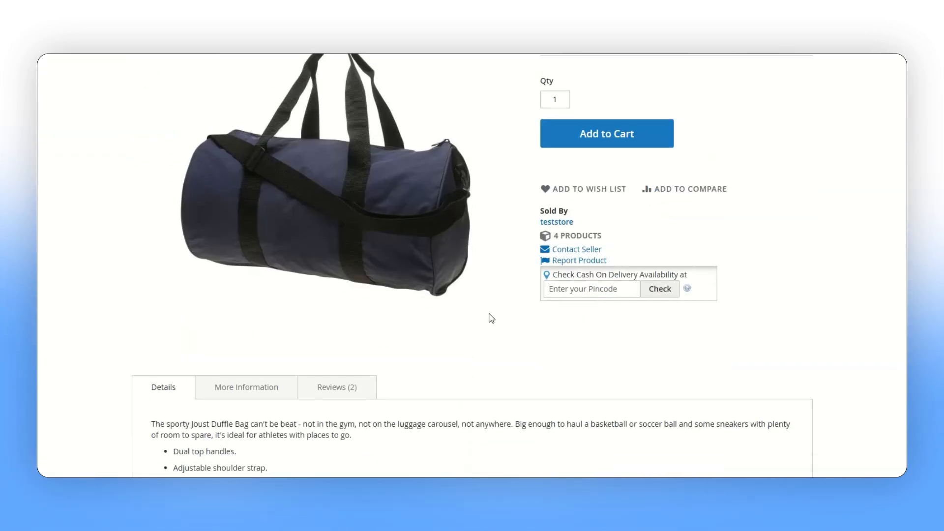
left_click(567, 287)
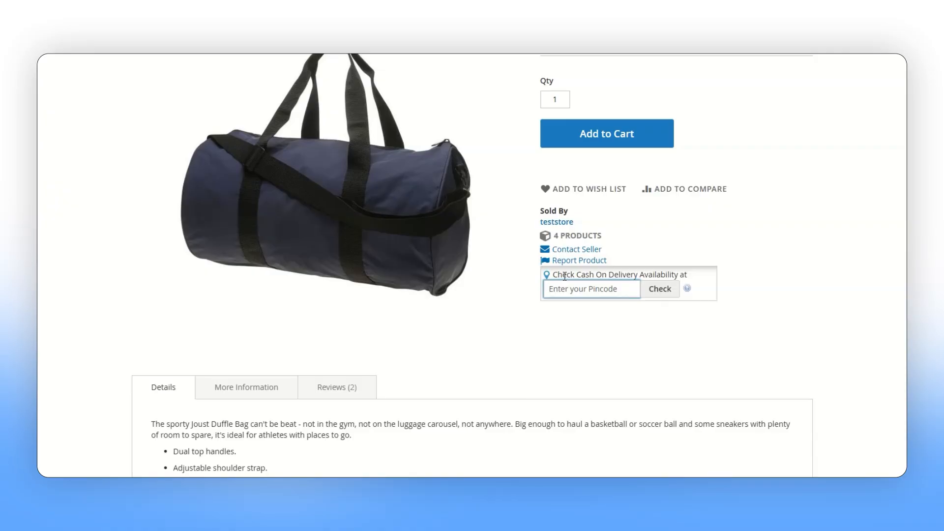